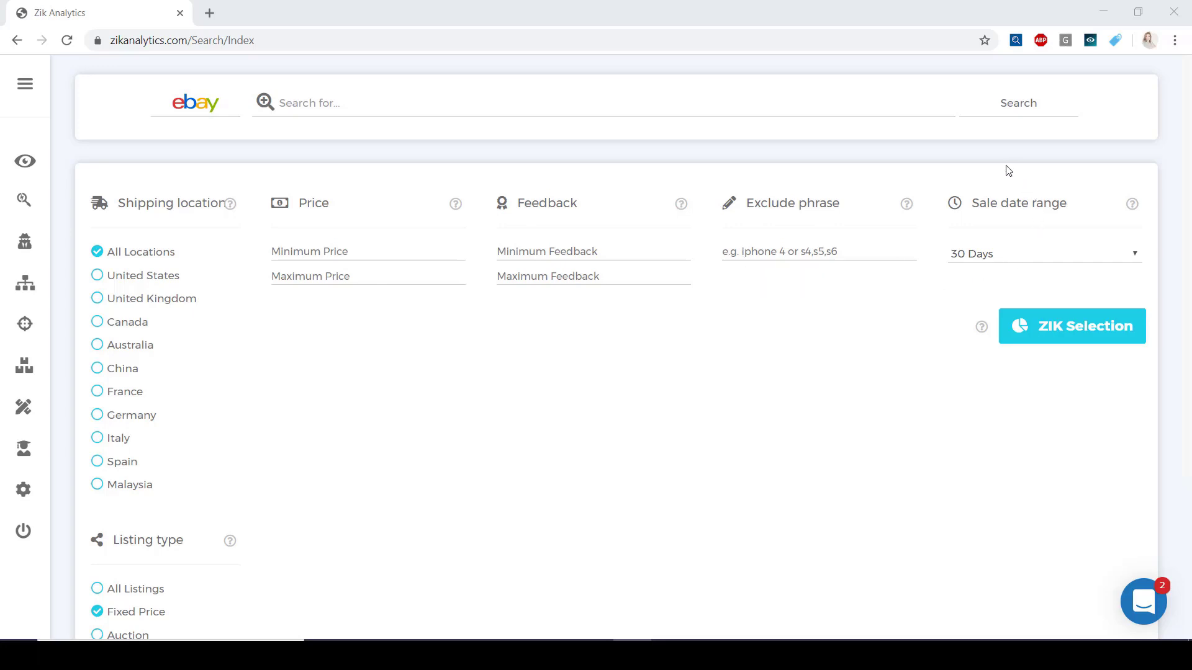
# - Check the sale date range options, keeping 30 Days, and review the listing type and condition filters
pyautogui.click(1015, 260)
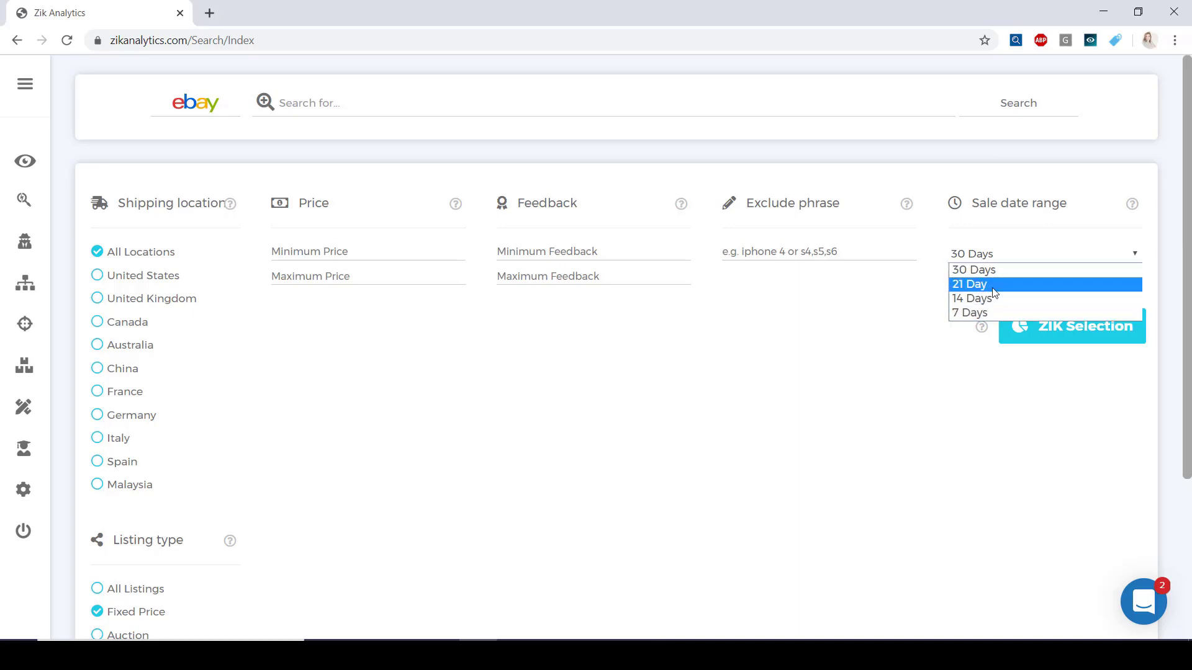
pyautogui.click(991, 273)
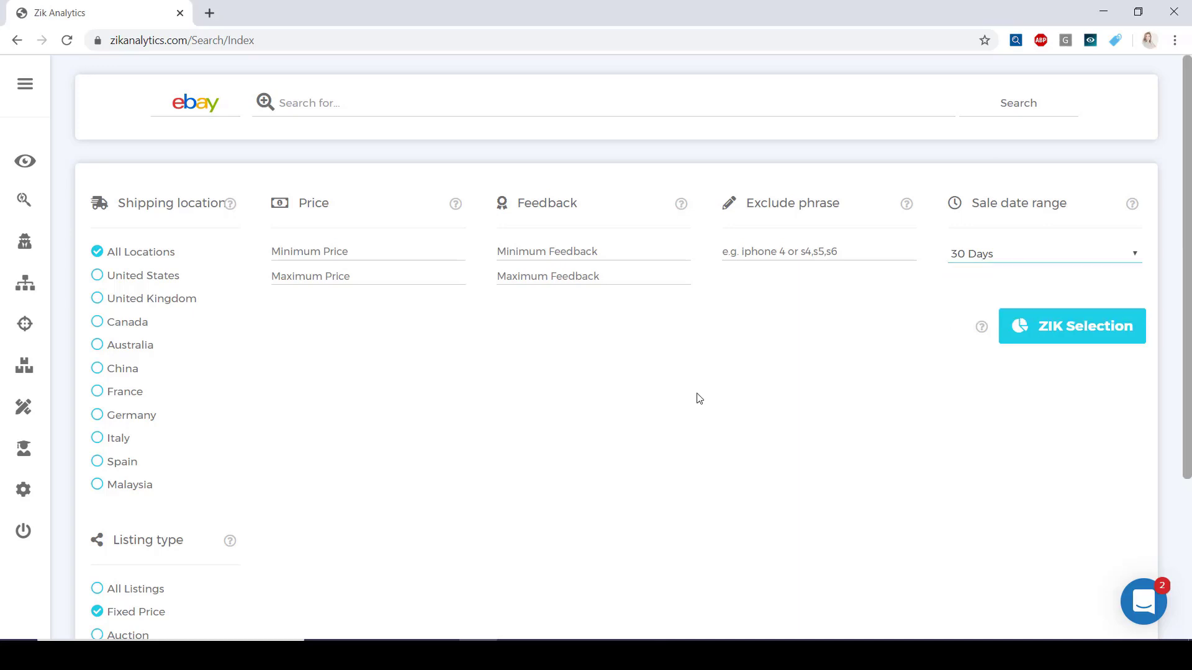
pyautogui.scroll(-4, 689, 403)
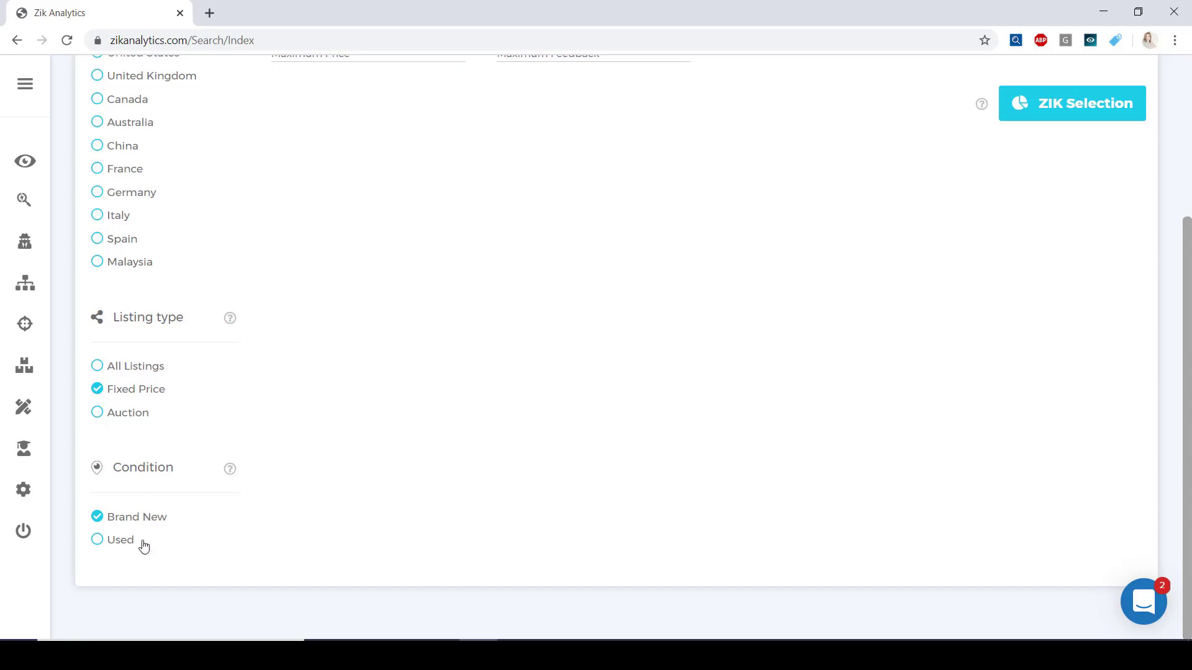
pyautogui.scroll(4, 342, 543)
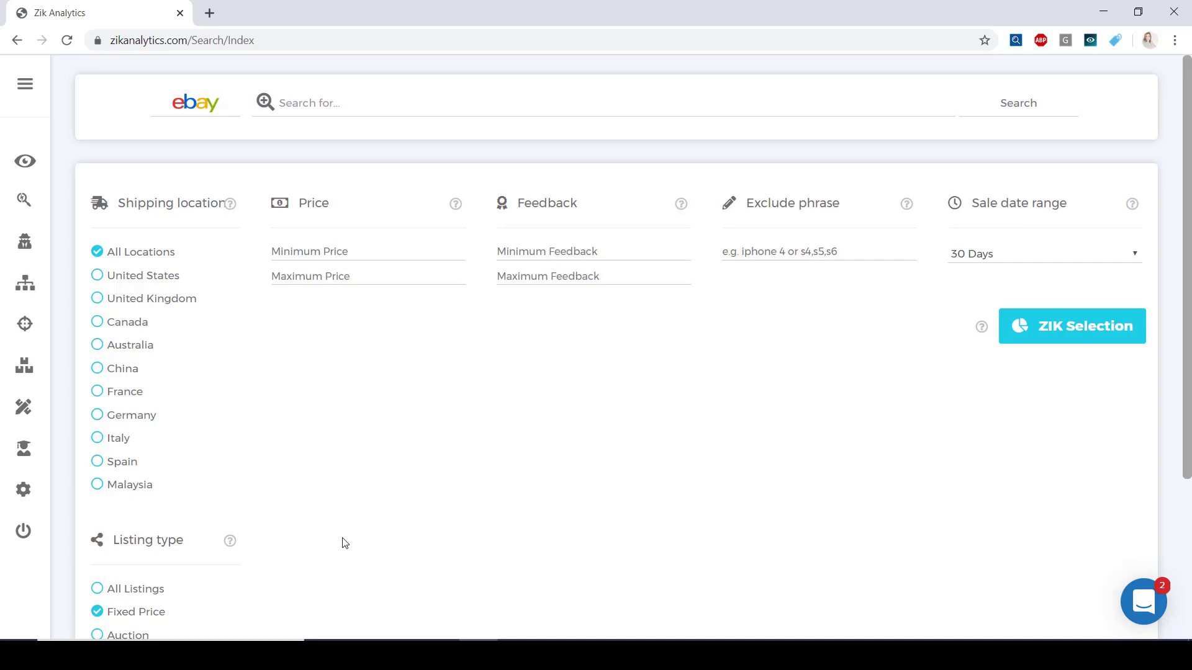
# - Search eBay listings for "winter gloves" with the shipping location limited to United States
pyautogui.click(451, 117)
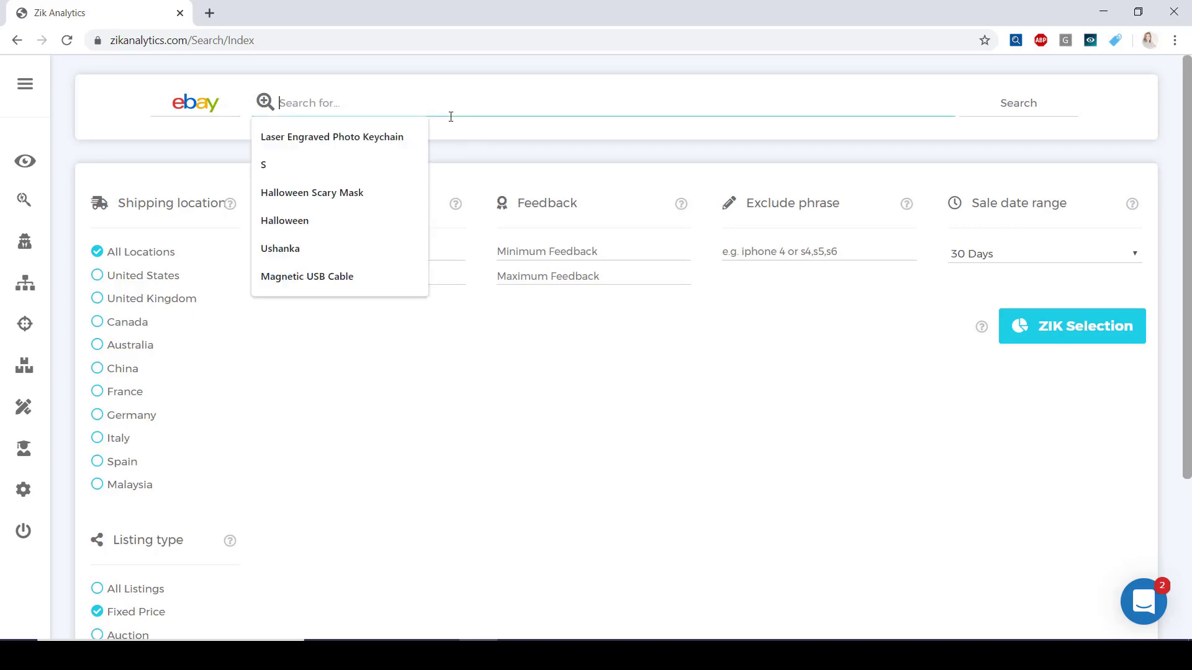
pyautogui.write('winter gloves')
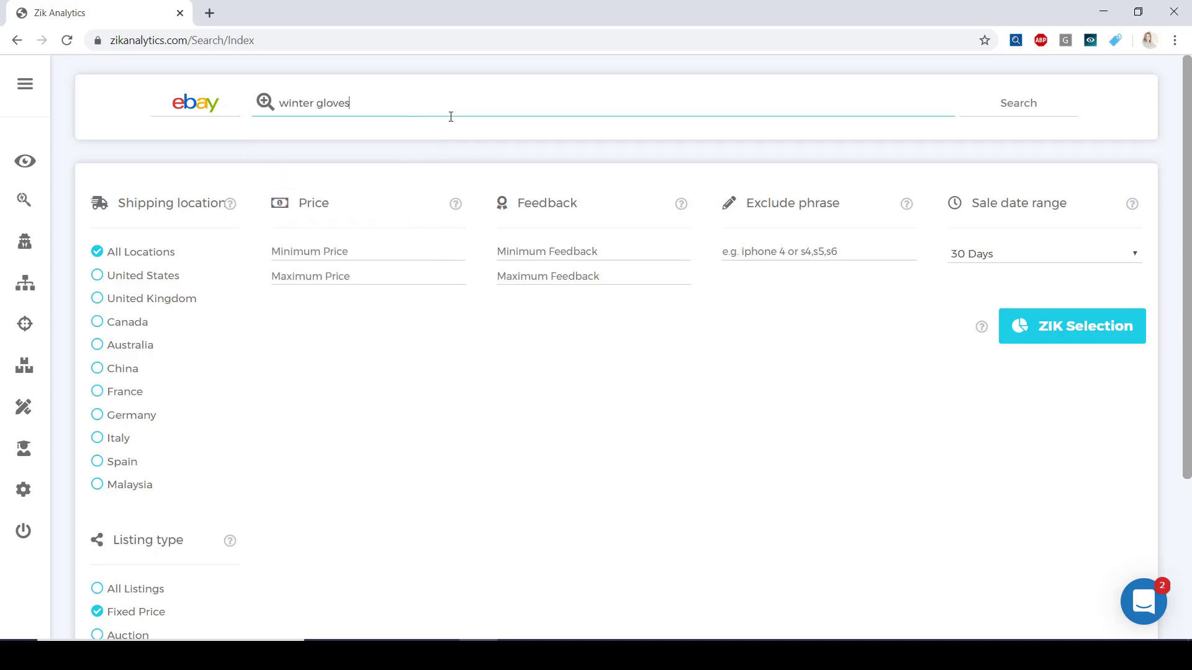
pyautogui.click(167, 284)
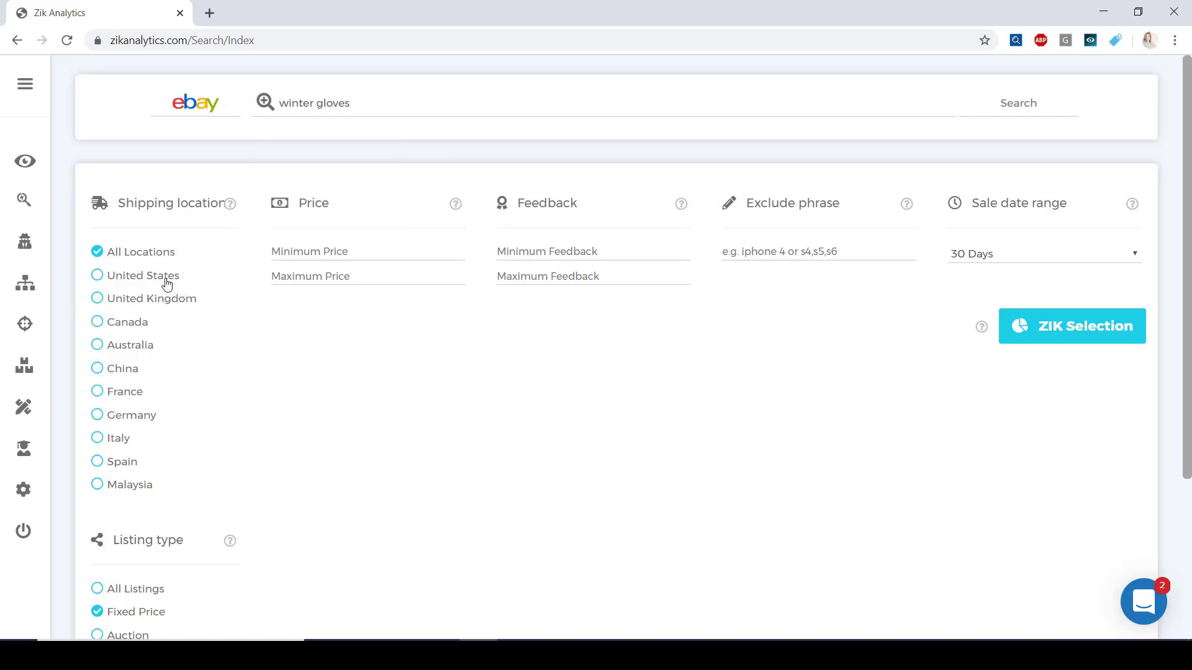
pyautogui.click(1018, 103)
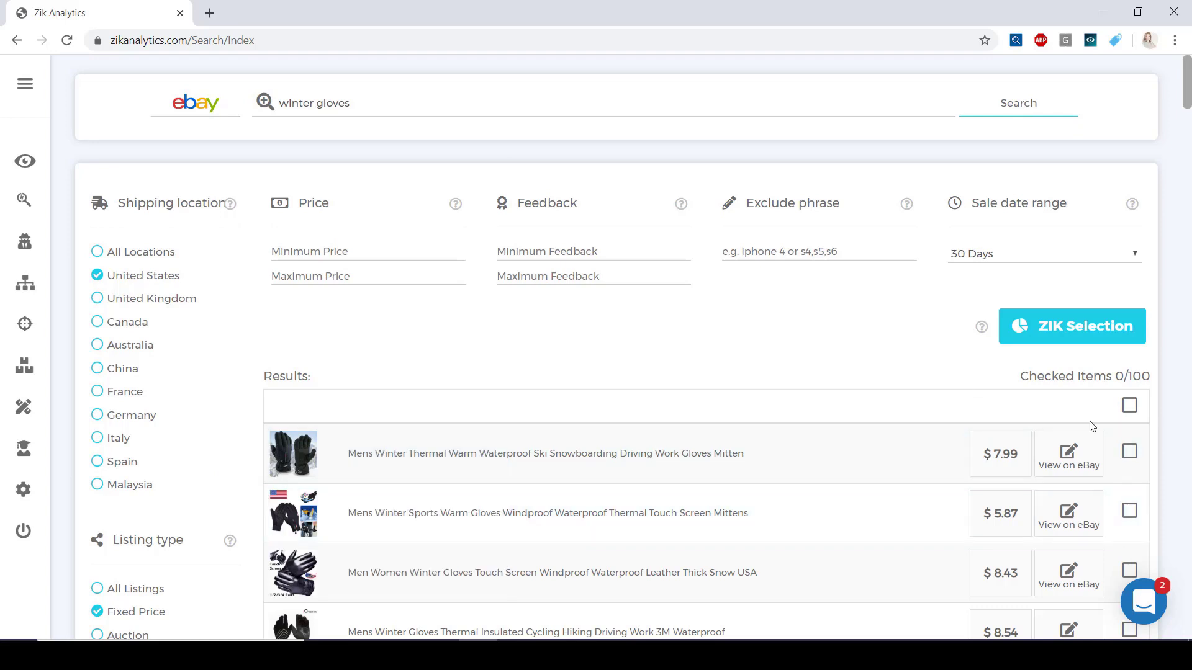
# - Select all of the winter gloves results and analyze them with ZIK Selection
pyautogui.click(1131, 407)
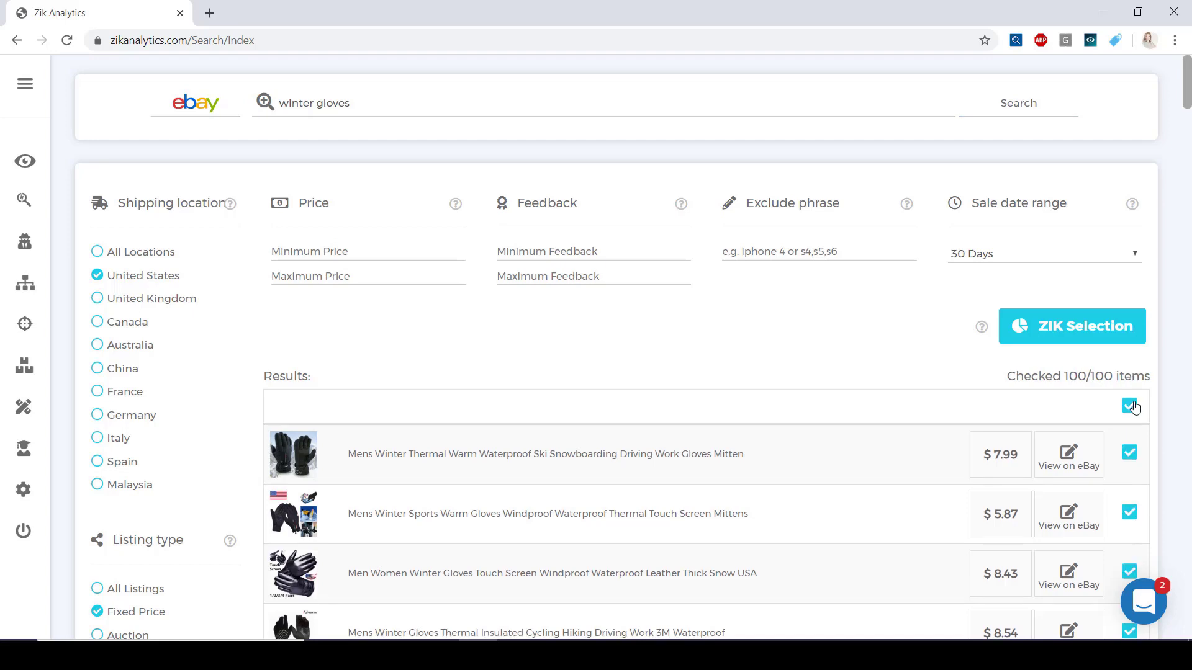
pyautogui.click(1110, 334)
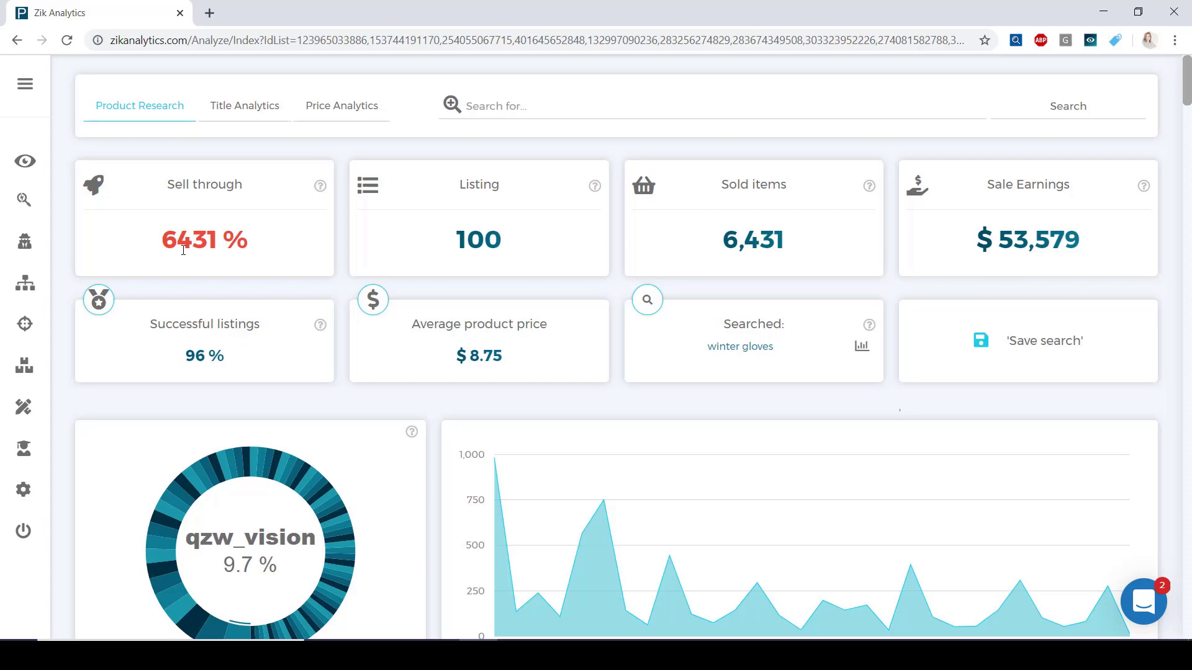
# - Review the winter gloves report's statistics, seller share and sales charts, and seller table, enlarging product photos
pyautogui.scroll(-3, 288, 303)
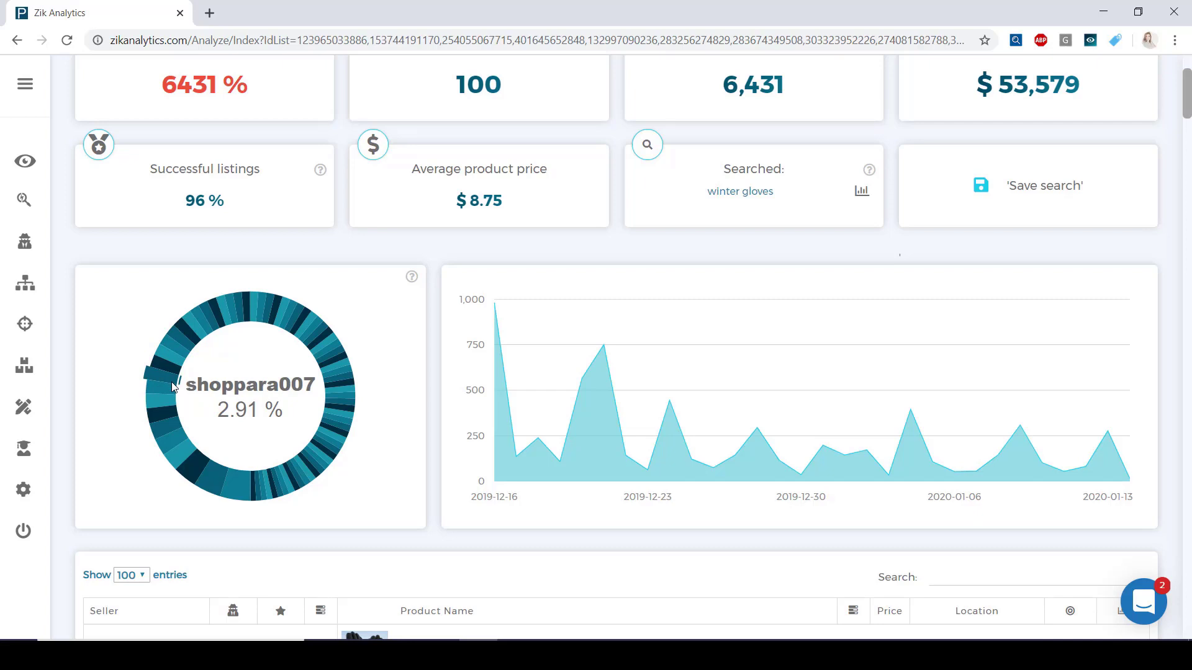
pyautogui.scroll(1, 996, 172)
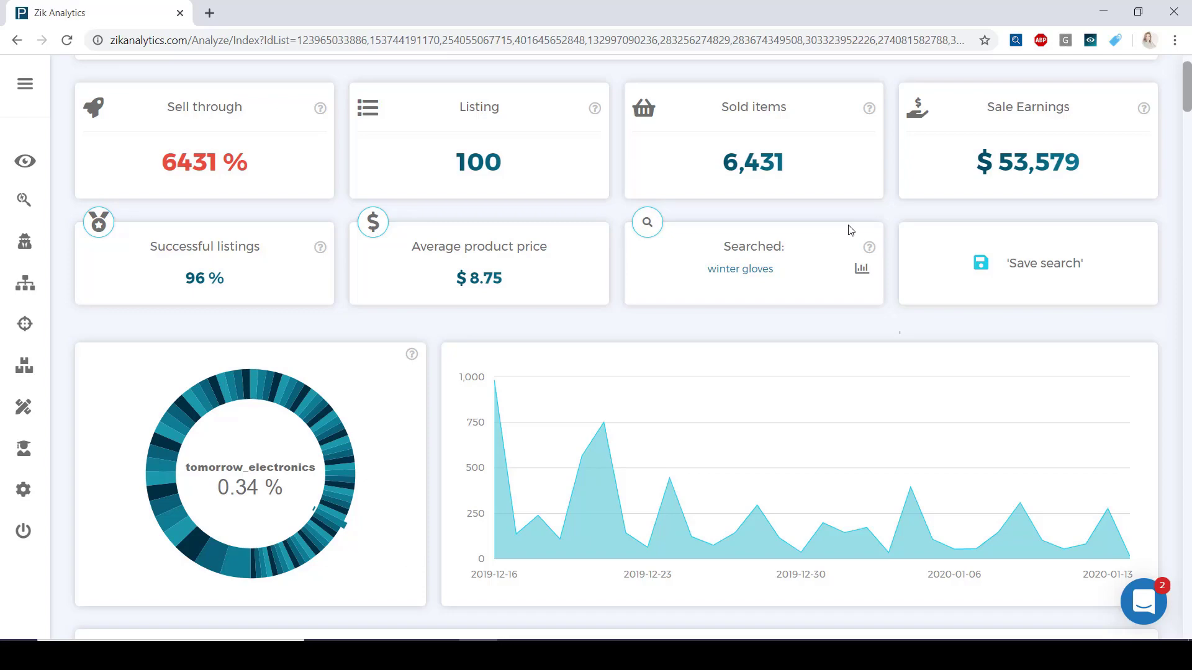
pyautogui.scroll(-8, 848, 231)
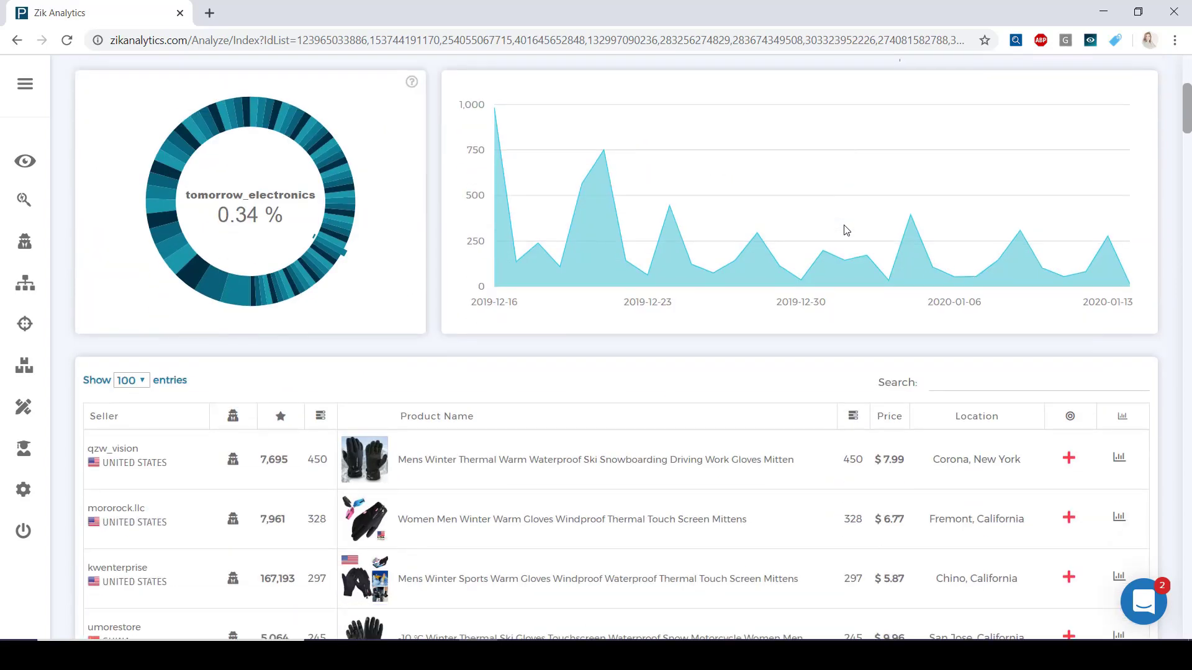
pyautogui.scroll(-1, 845, 231)
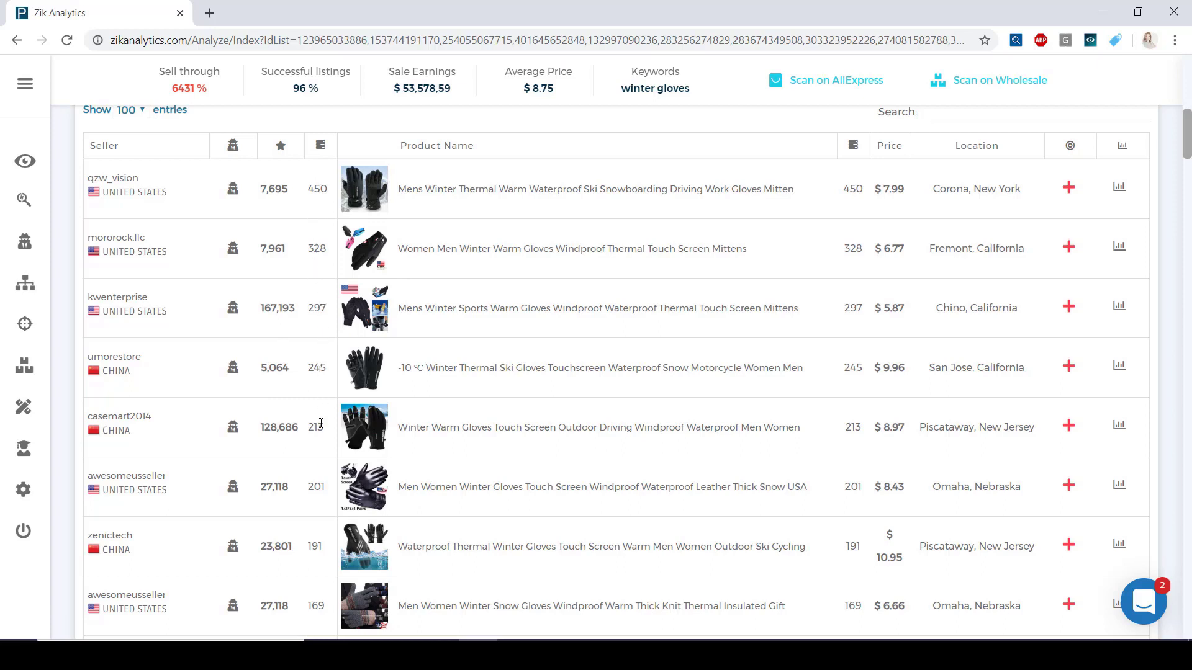
pyautogui.moveTo(353, 247)
pyautogui.moveTo(366, 374)
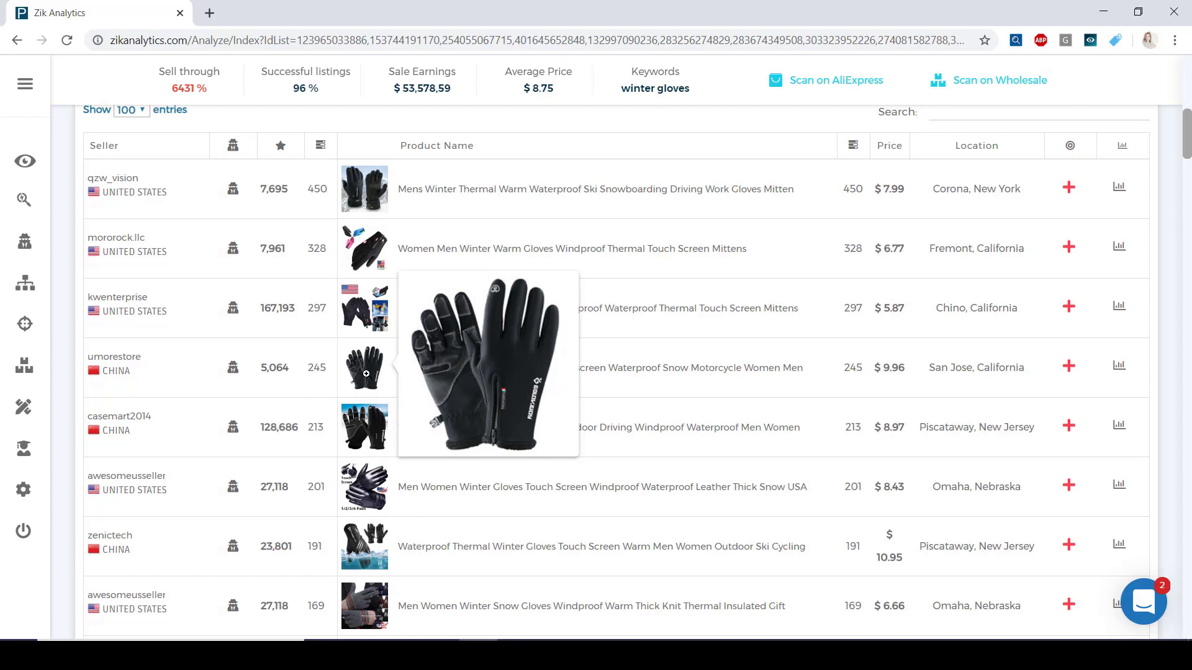
pyautogui.scroll(10, 366, 373)
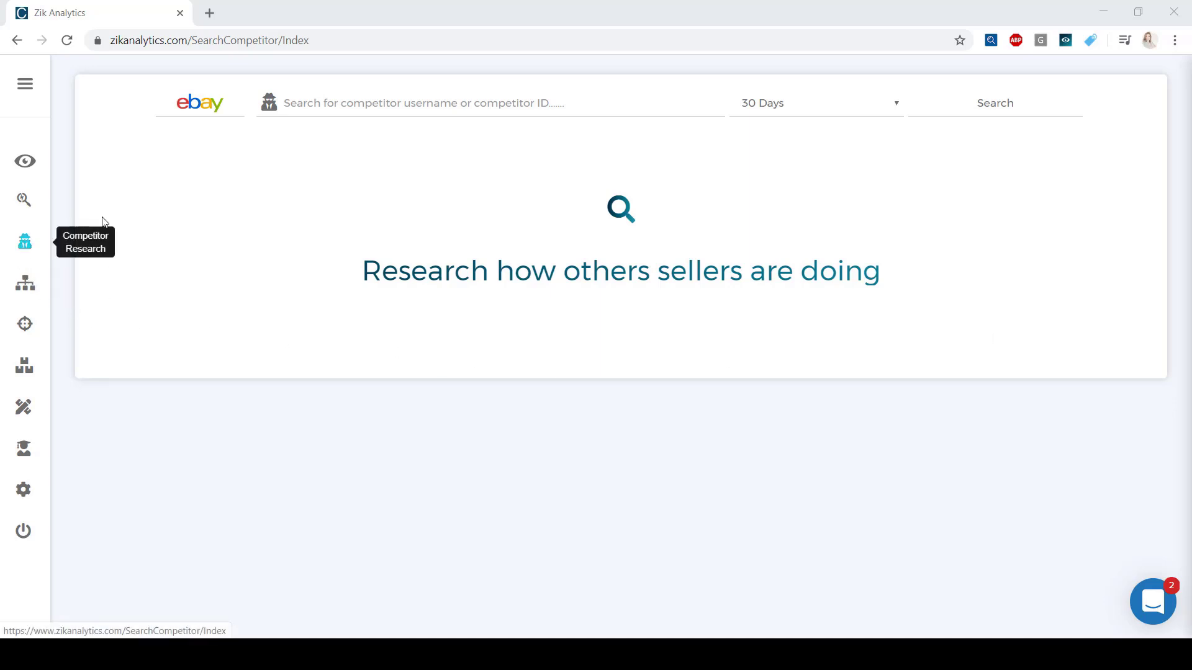
pyautogui.click(313, 104)
pyautogui.rightClick(316, 106)
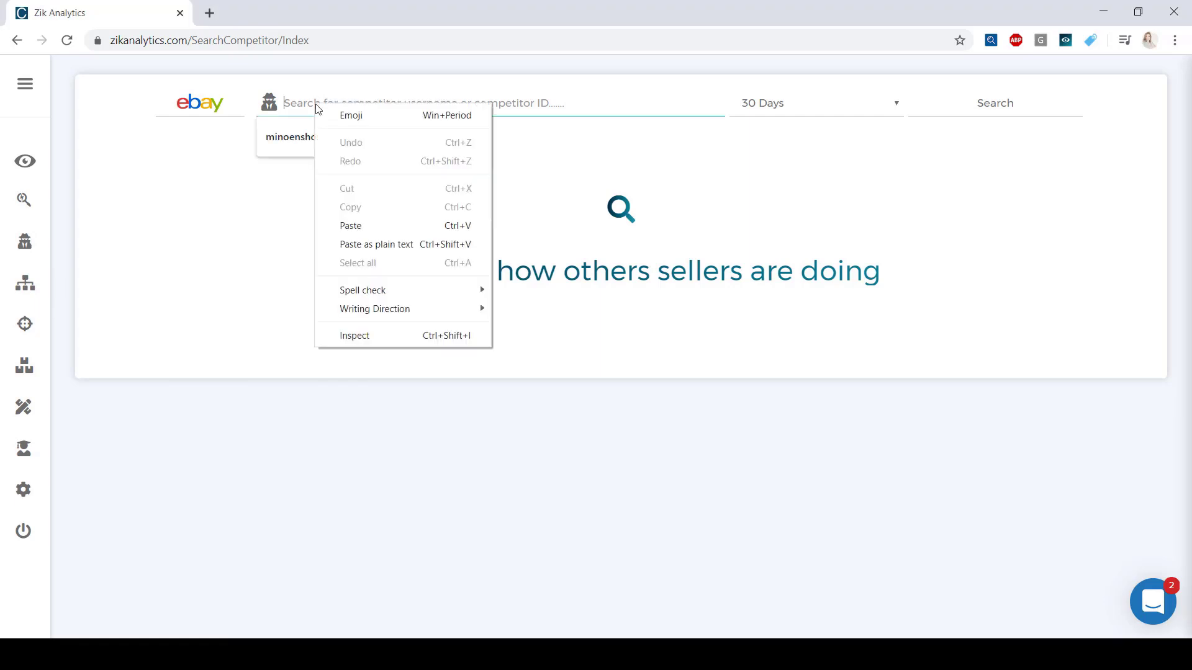
pyautogui.click(349, 226)
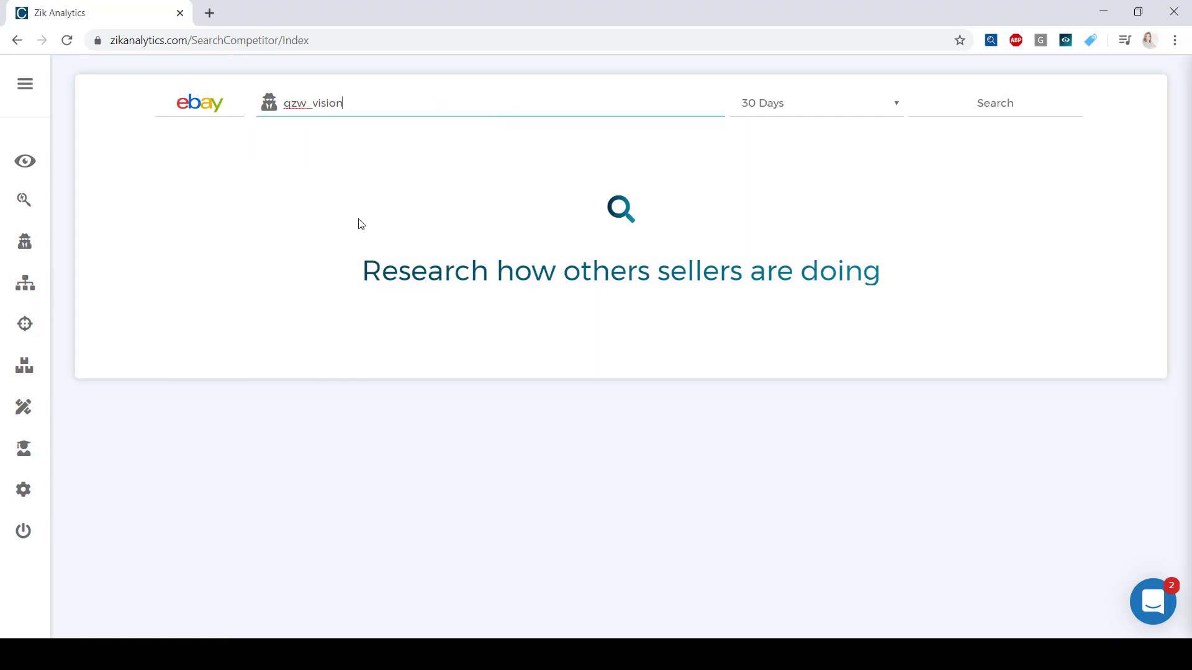
pyautogui.click(818, 111)
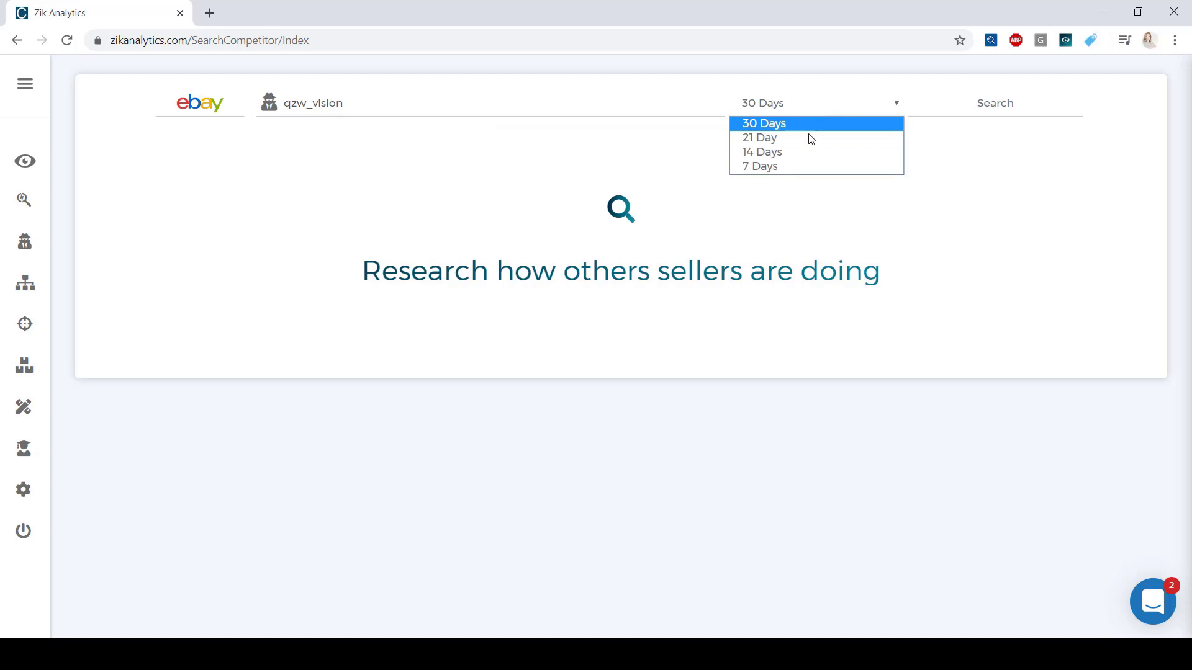
pyautogui.click(795, 122)
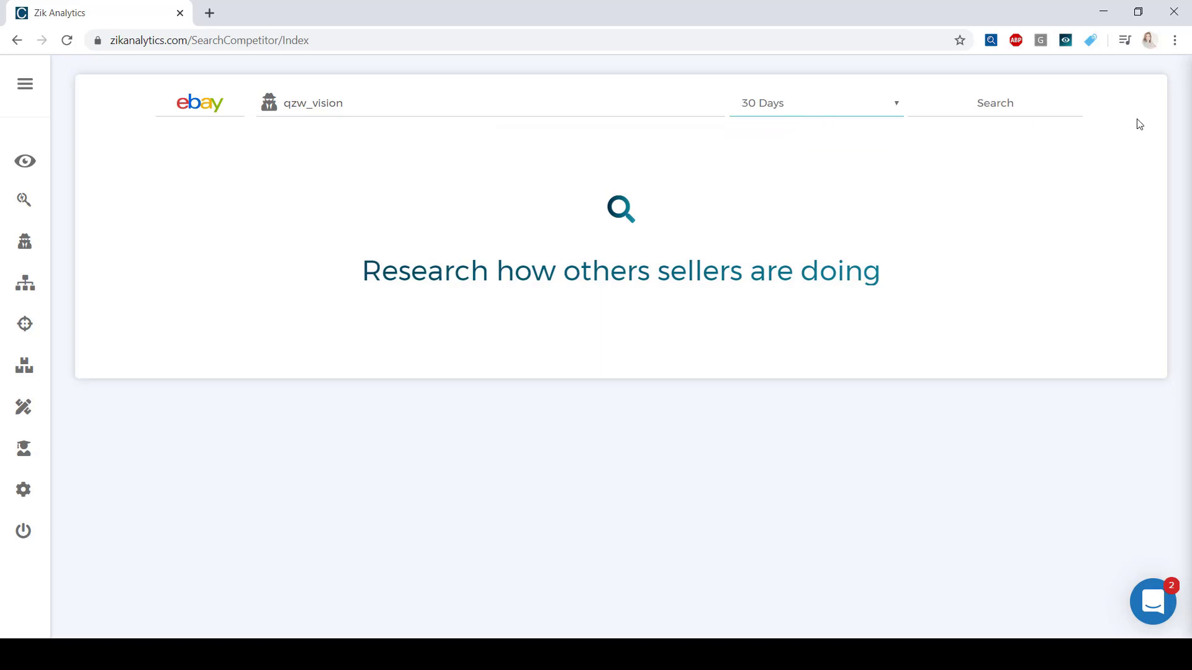
pyautogui.click(1022, 110)
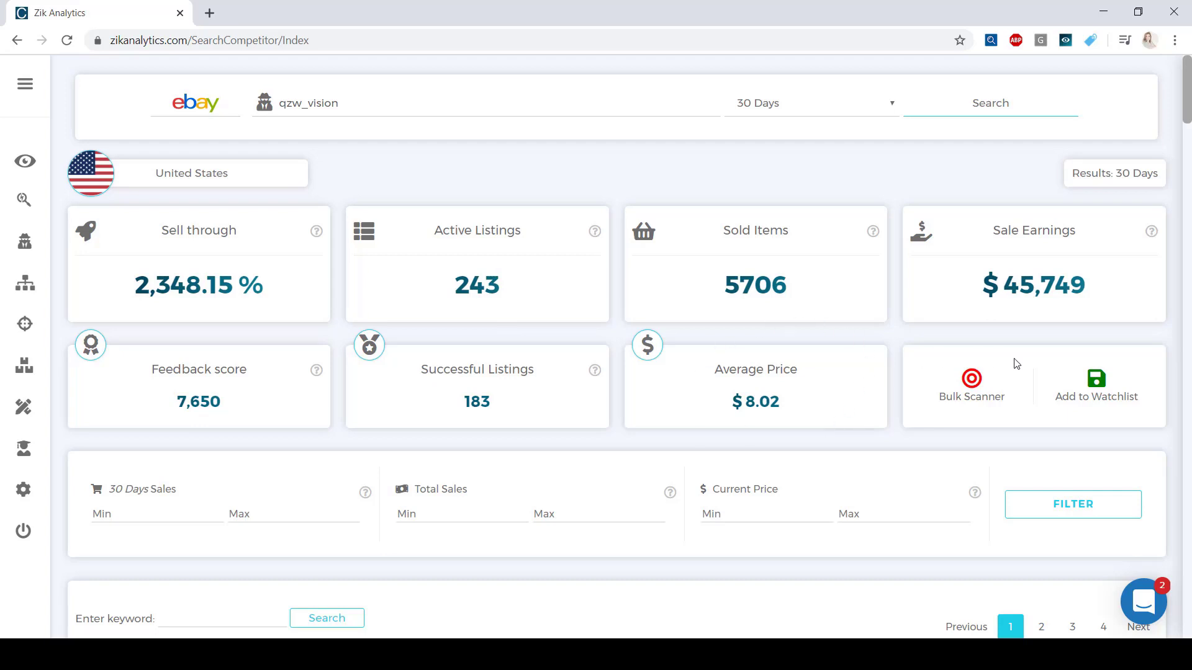
# - View the form for adding the seller to the watchlist, close it without saving, and review the seller's product table
pyautogui.click(1114, 398)
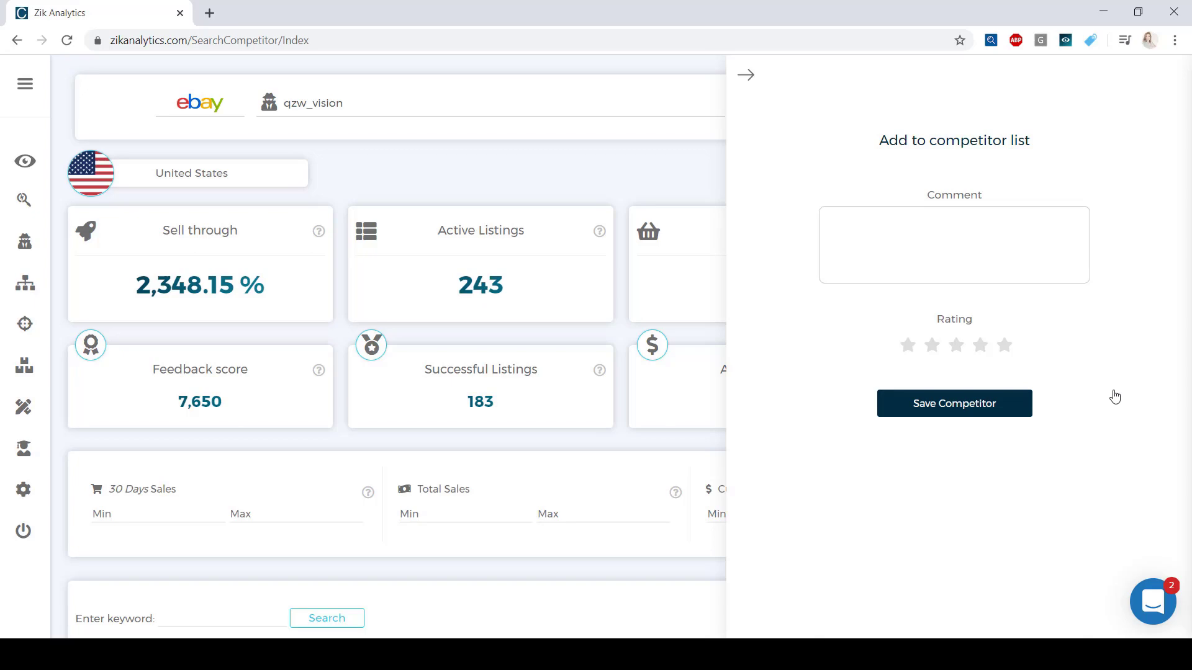
pyautogui.click(747, 75)
pyautogui.scroll(-2, 752, 217)
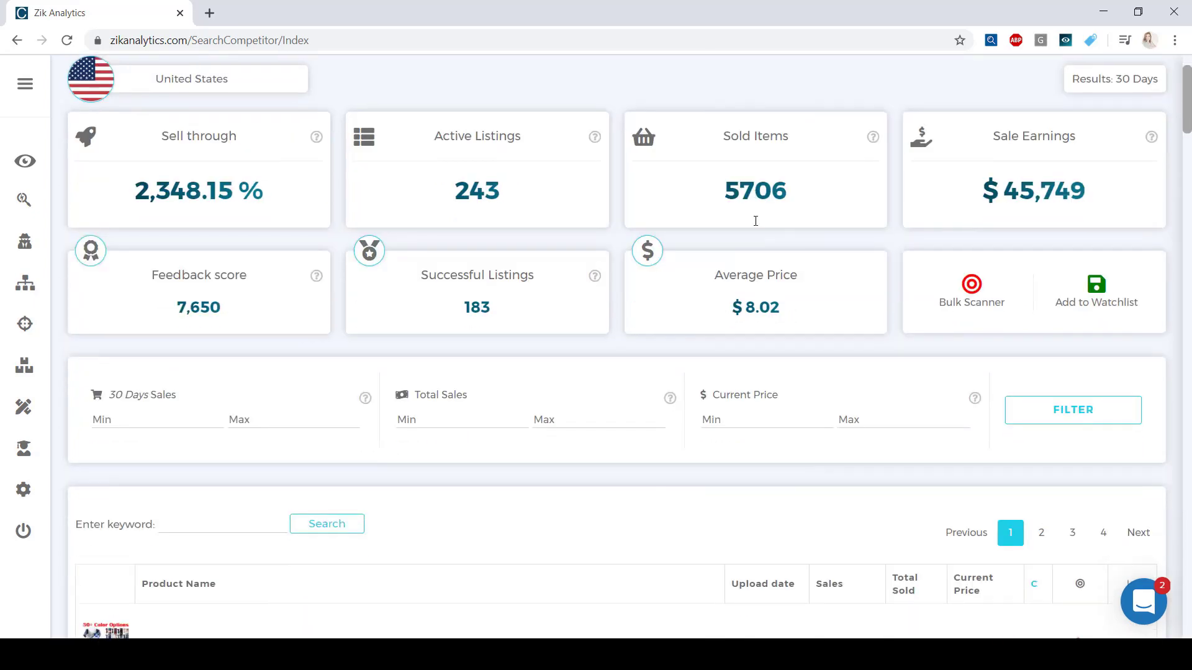
pyautogui.scroll(-5, 755, 221)
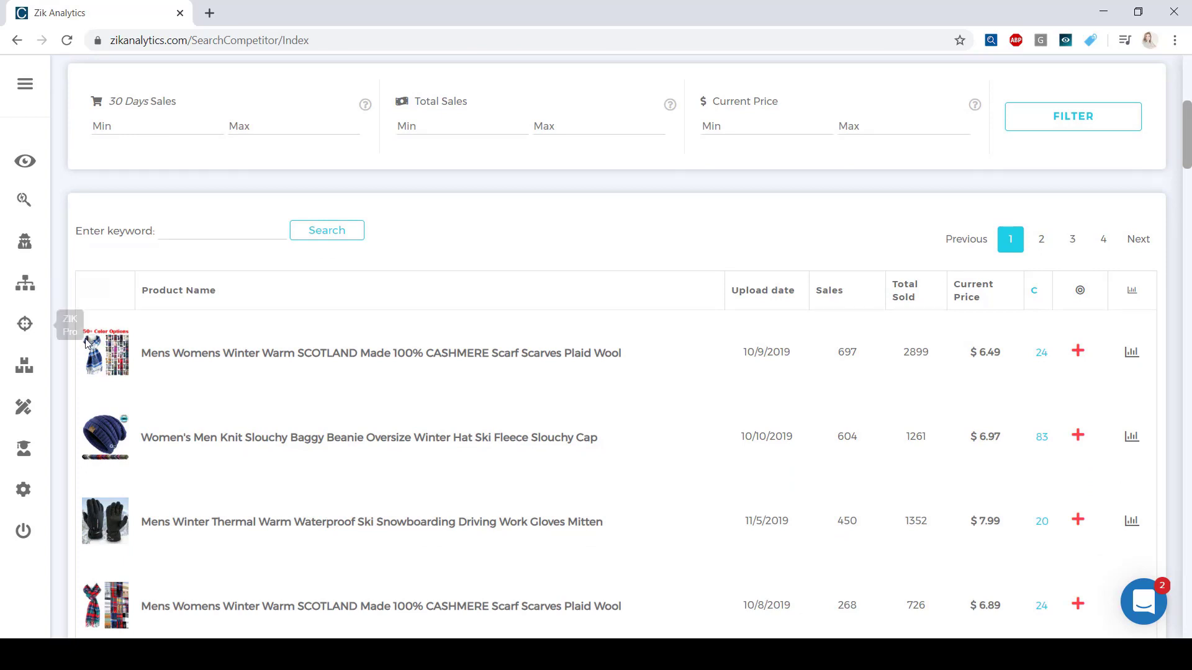
pyautogui.moveTo(109, 534)
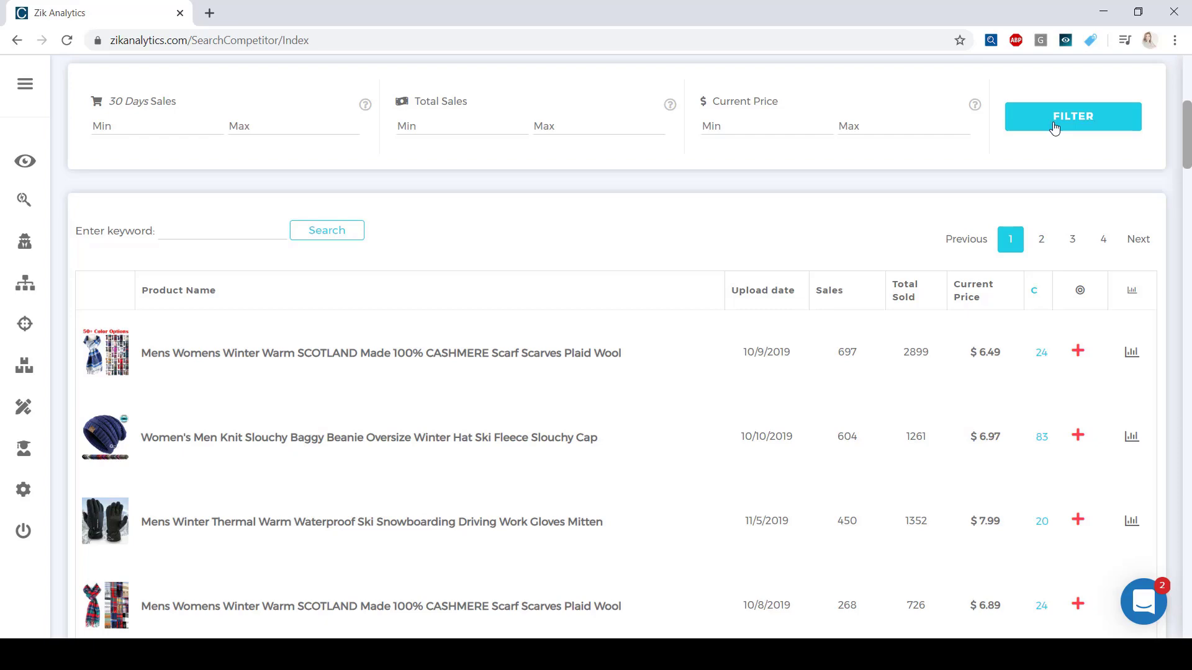
# - Open product research for the seller's slouchy beanie, shorten the search title to "Knit Winter Hat", and run the search
pyautogui.click(1132, 437)
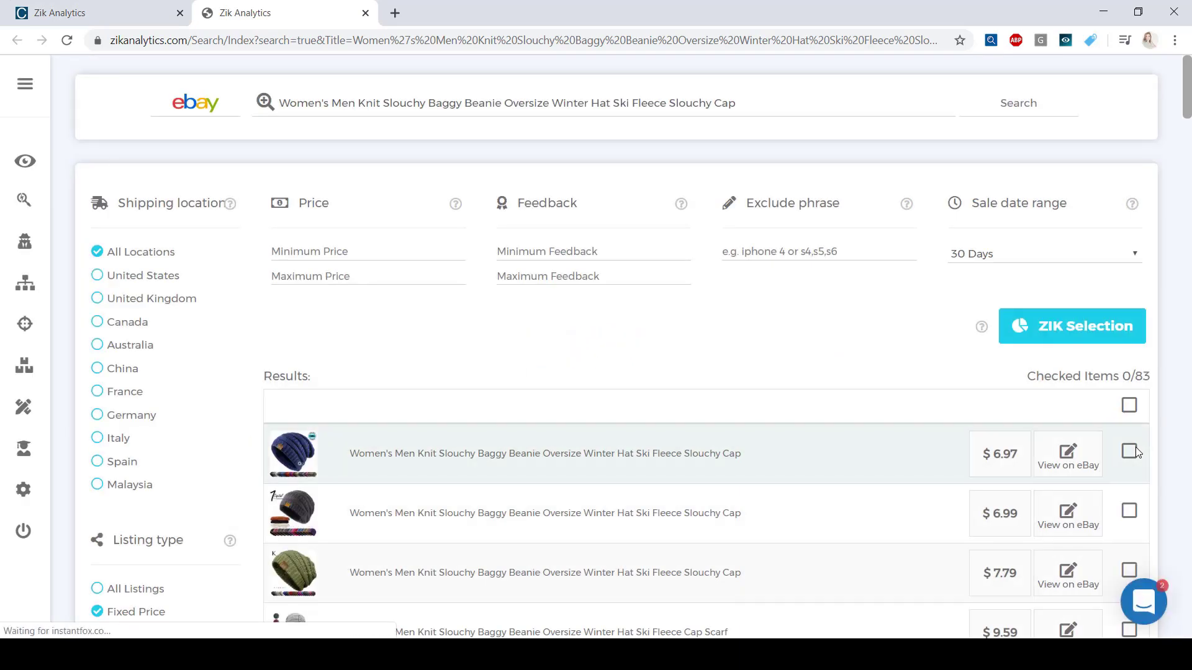
pyautogui.click(359, 99)
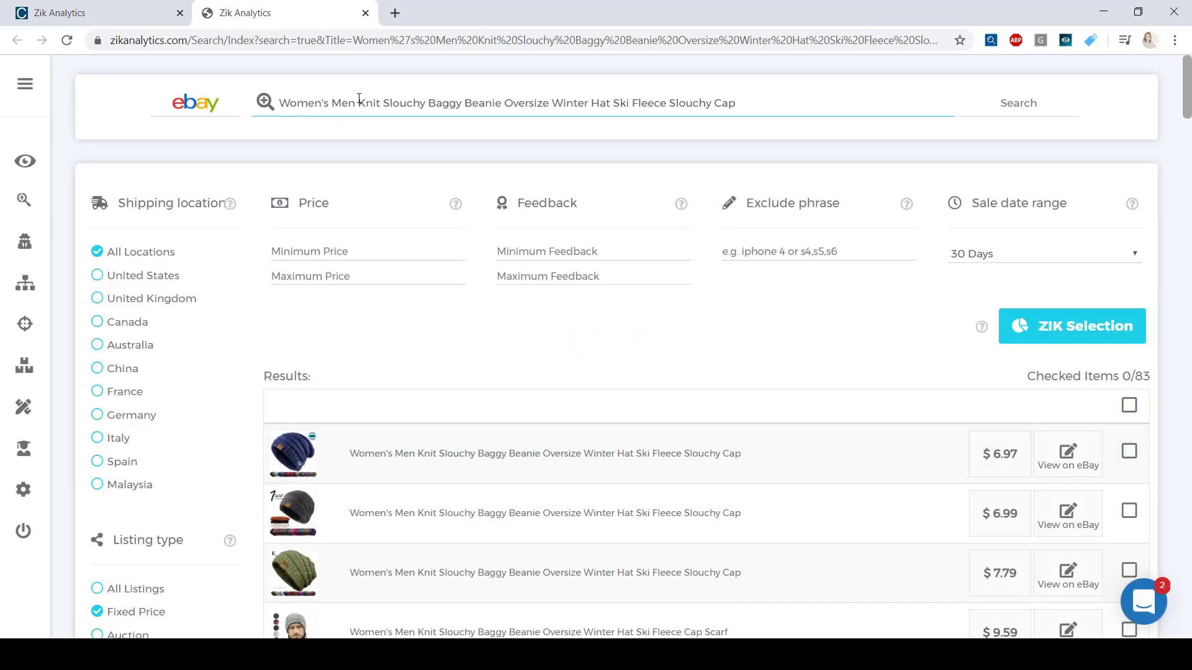
pyautogui.moveTo(359, 99); pyautogui.dragTo(265, 103)
pyautogui.press('BackSpace')
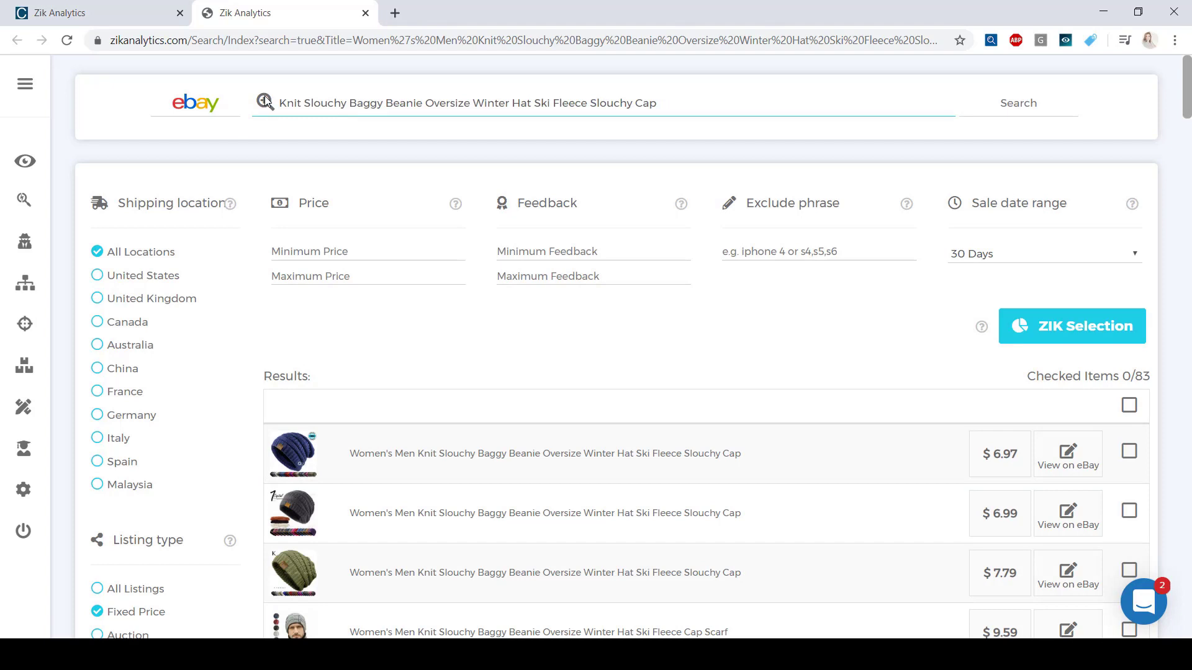
pyautogui.moveTo(473, 103); pyautogui.dragTo(306, 103)
pyautogui.press('BackSpace')
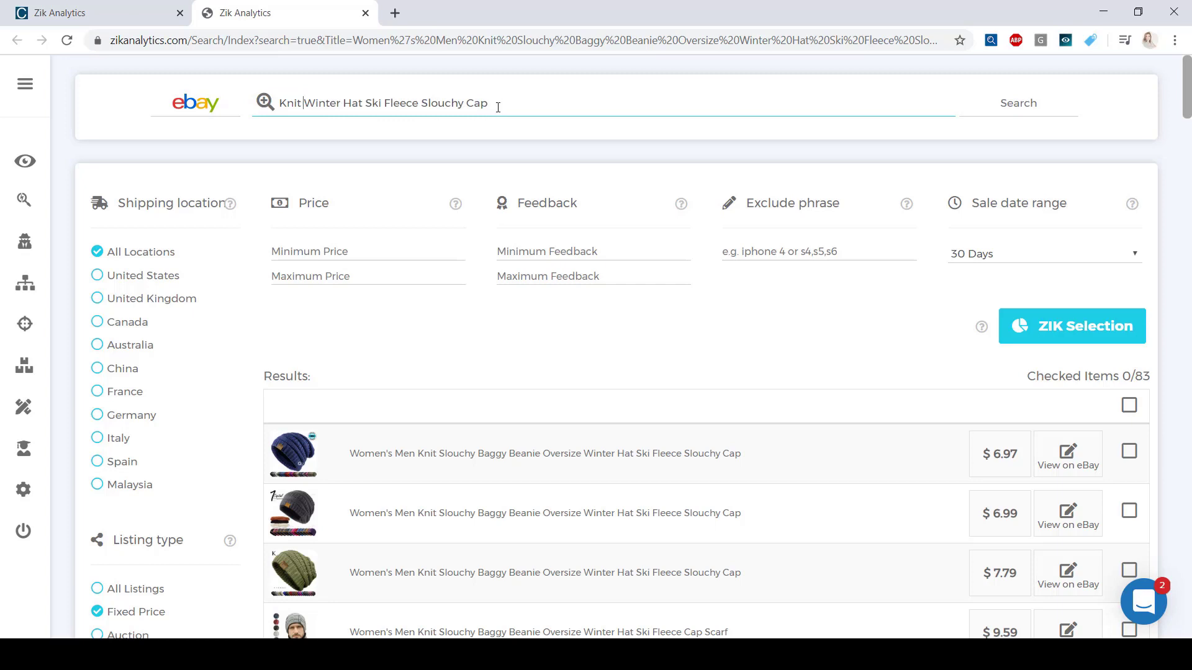
pyautogui.moveTo(497, 107); pyautogui.dragTo(366, 122)
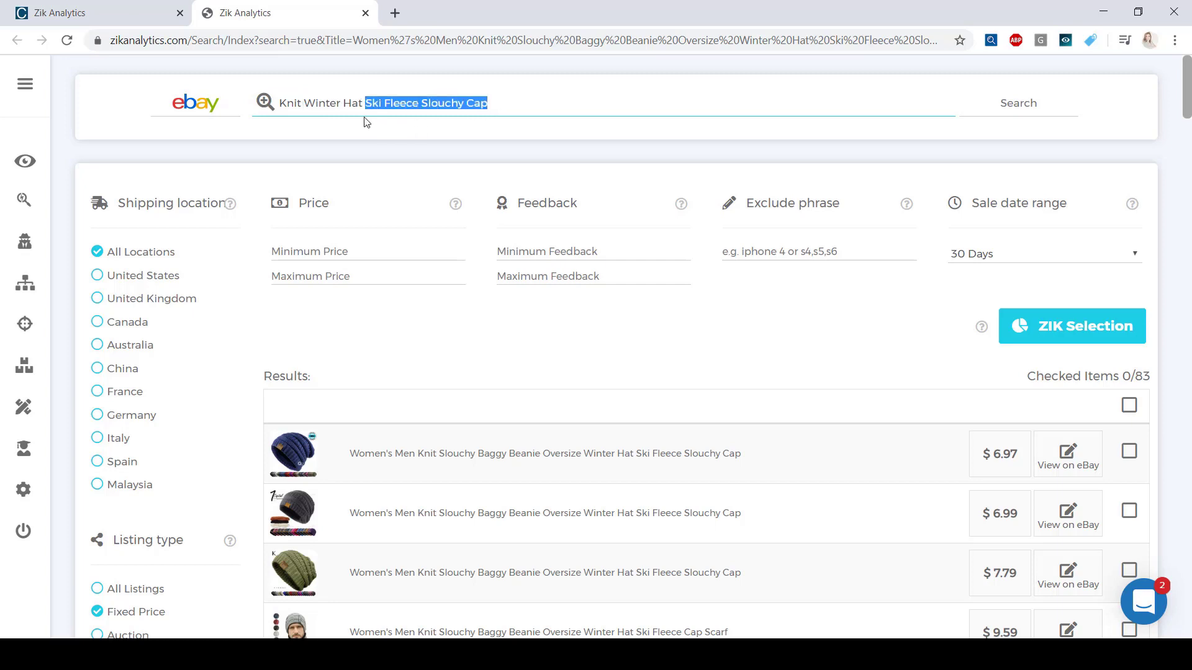
pyautogui.press('BackSpace')
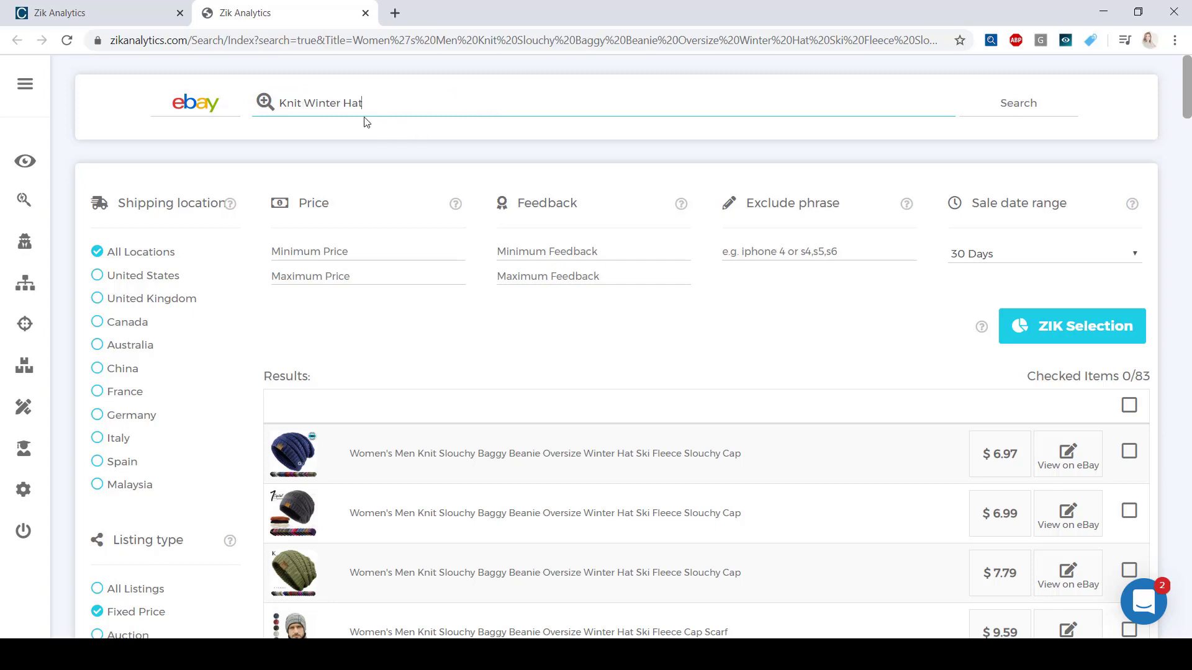
pyautogui.click(1044, 108)
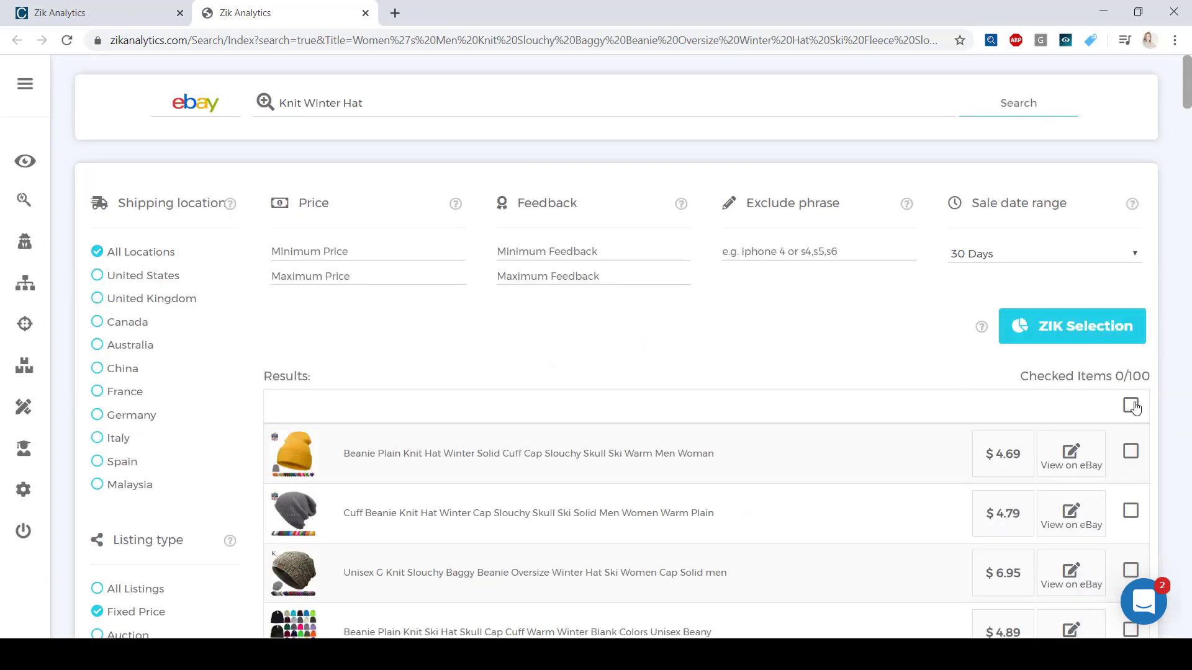
# - Select all of the Knit Winter Hat results and analyze them with ZIK Selection
pyautogui.click(1096, 327)
pyautogui.click(1097, 327)
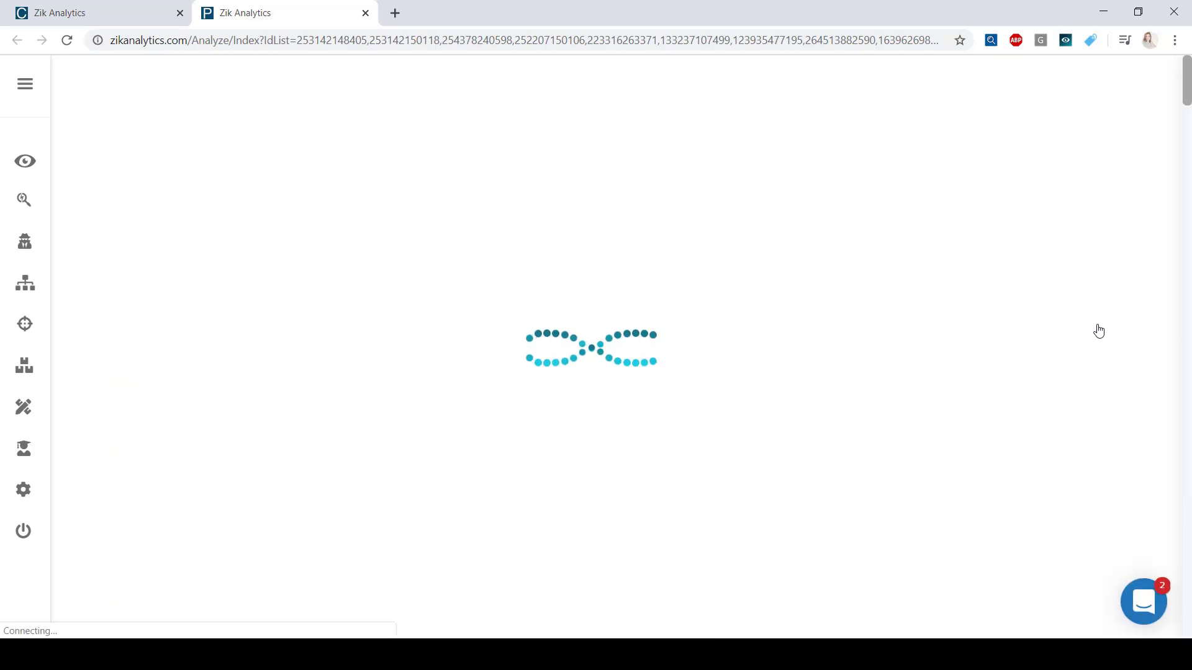
# - Look back at the competitor's product table, return to the Knit Winter Hat analysis, and examine its seller table
pyautogui.click(121, 5)
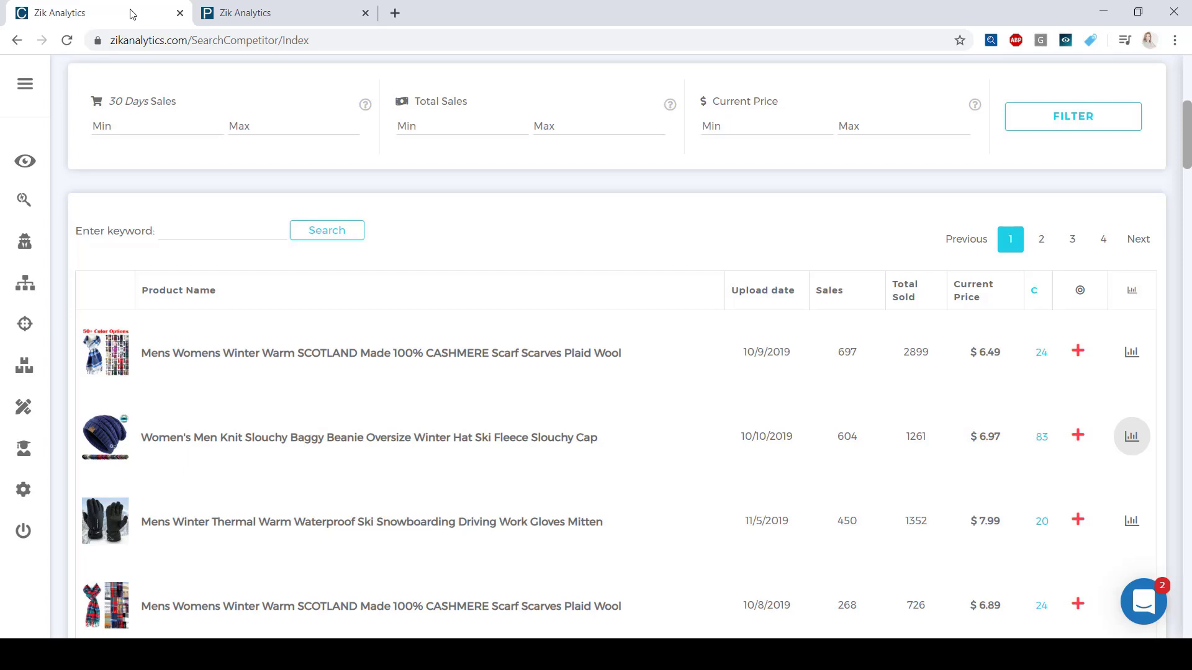
pyautogui.click(241, 7)
pyautogui.scroll(-10, 139, 170)
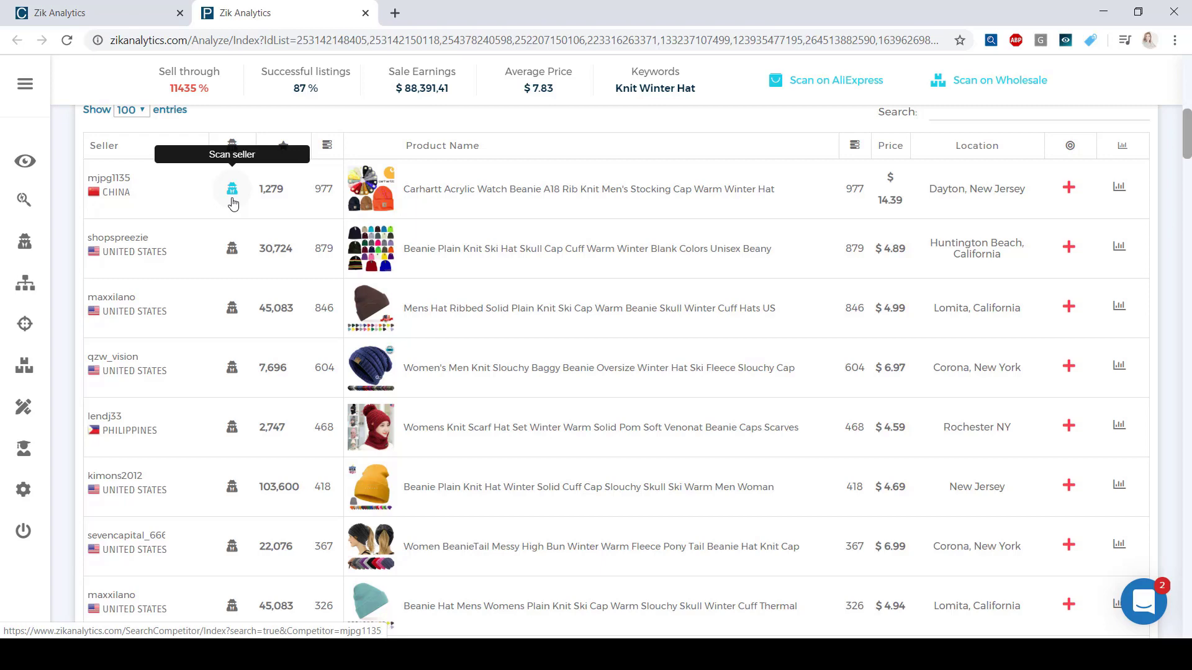
# - Scan the seller of the Carhartt Acrylic Watch Beanie listed in the Knit Winter Hat analysis
pyautogui.click(231, 188)
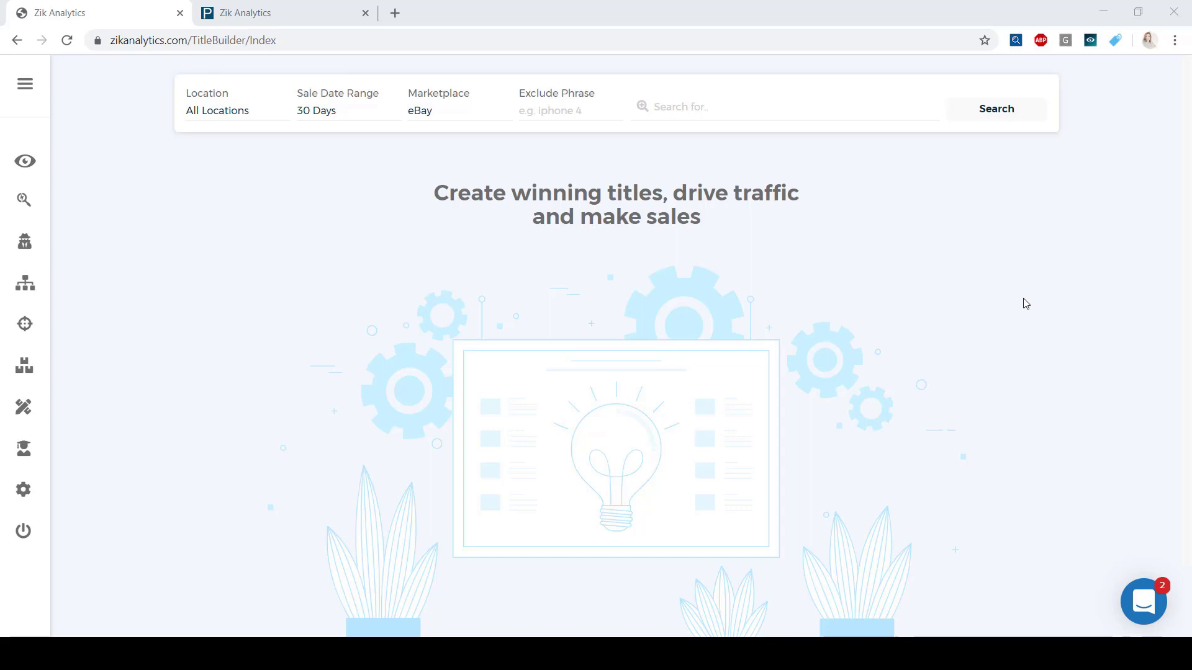
# - Look through the title builder's location, sale date range, marketplace and exclude phrase options without changing them
pyautogui.click(259, 108)
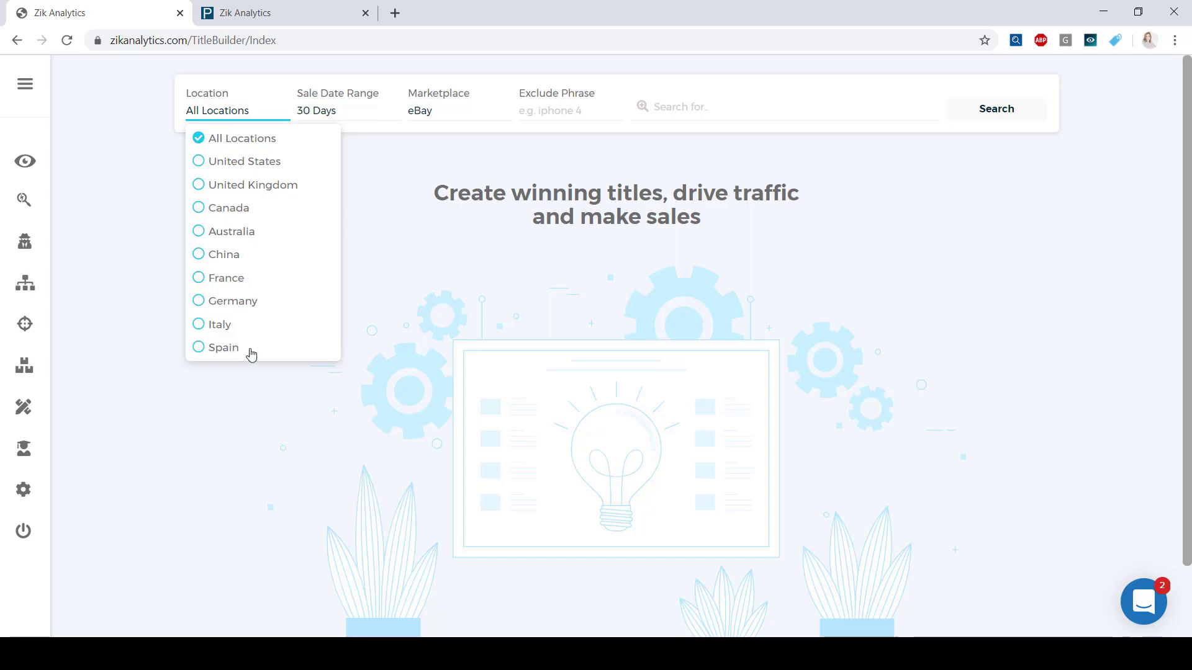
pyautogui.click(373, 110)
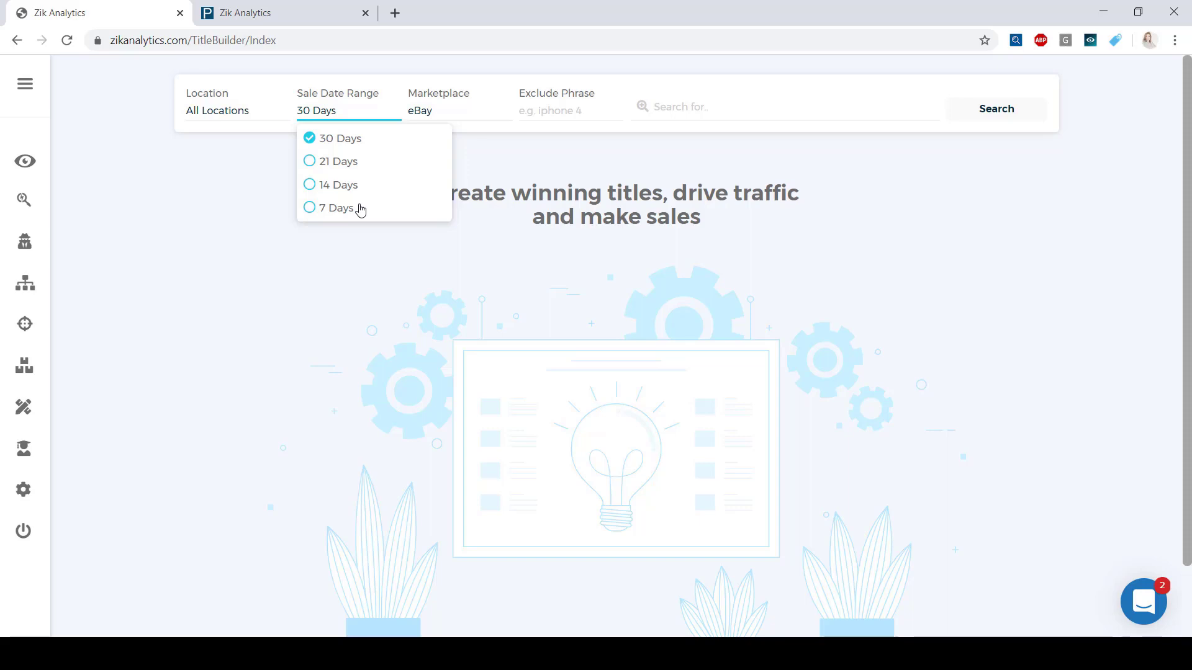
pyautogui.click(449, 113)
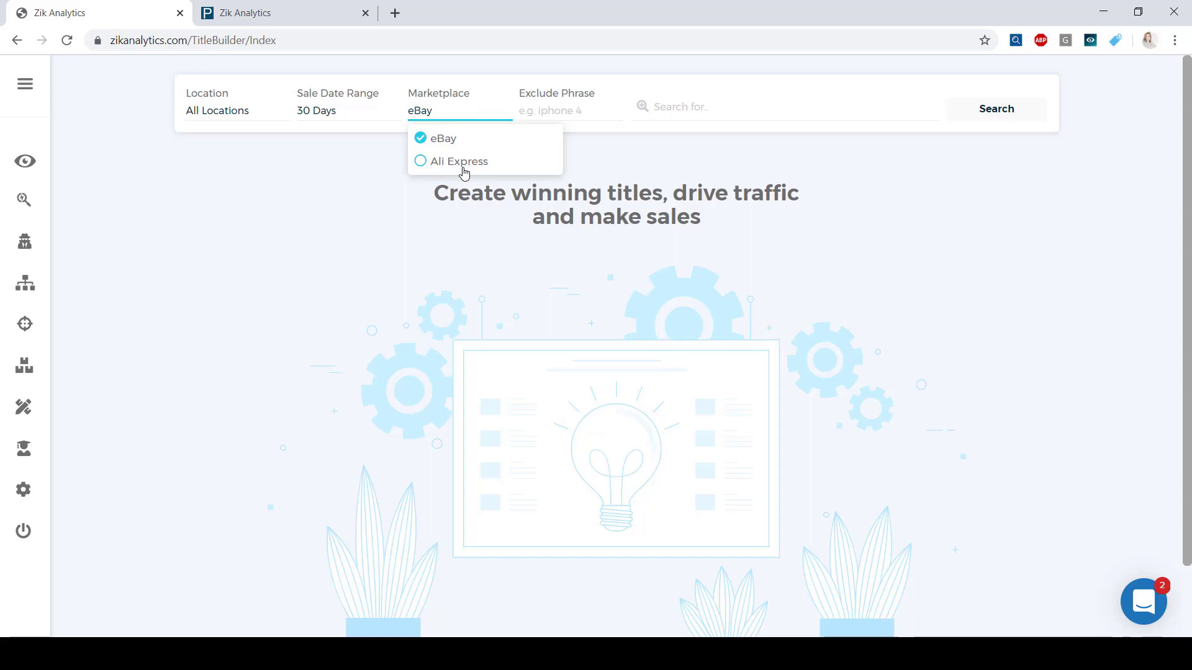
pyautogui.click(466, 147)
pyautogui.click(569, 101)
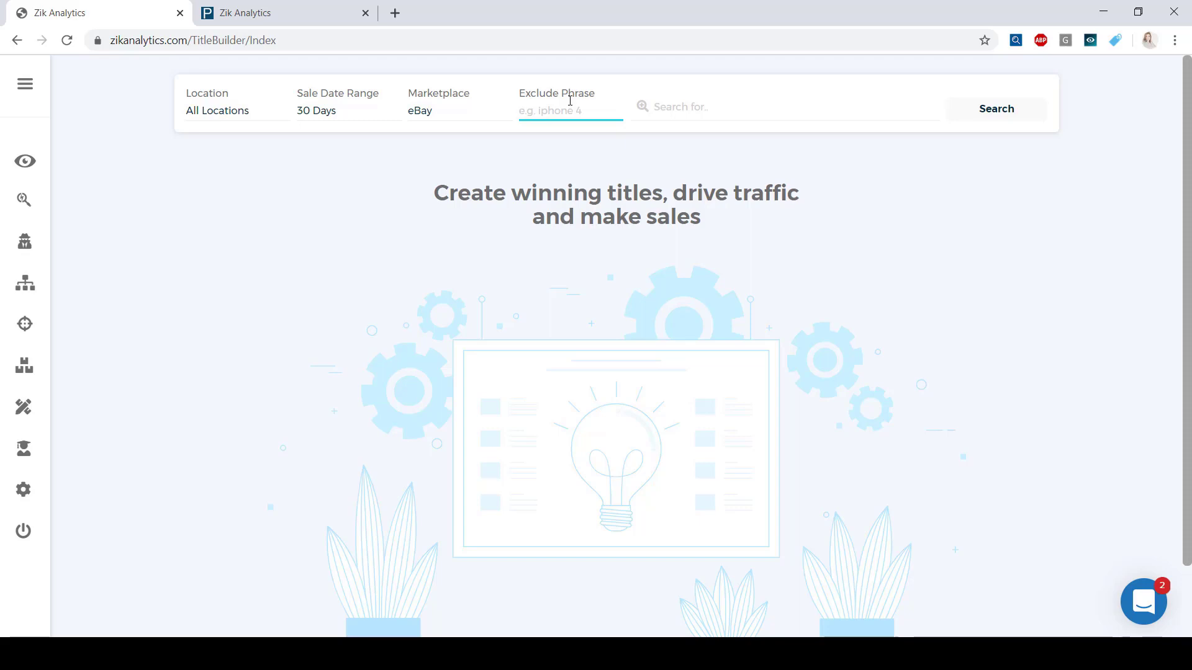
# - Search title keywords for "Winter gloves" with the location set to United States and a 30-day sale date range on eBay
pyautogui.click(758, 108)
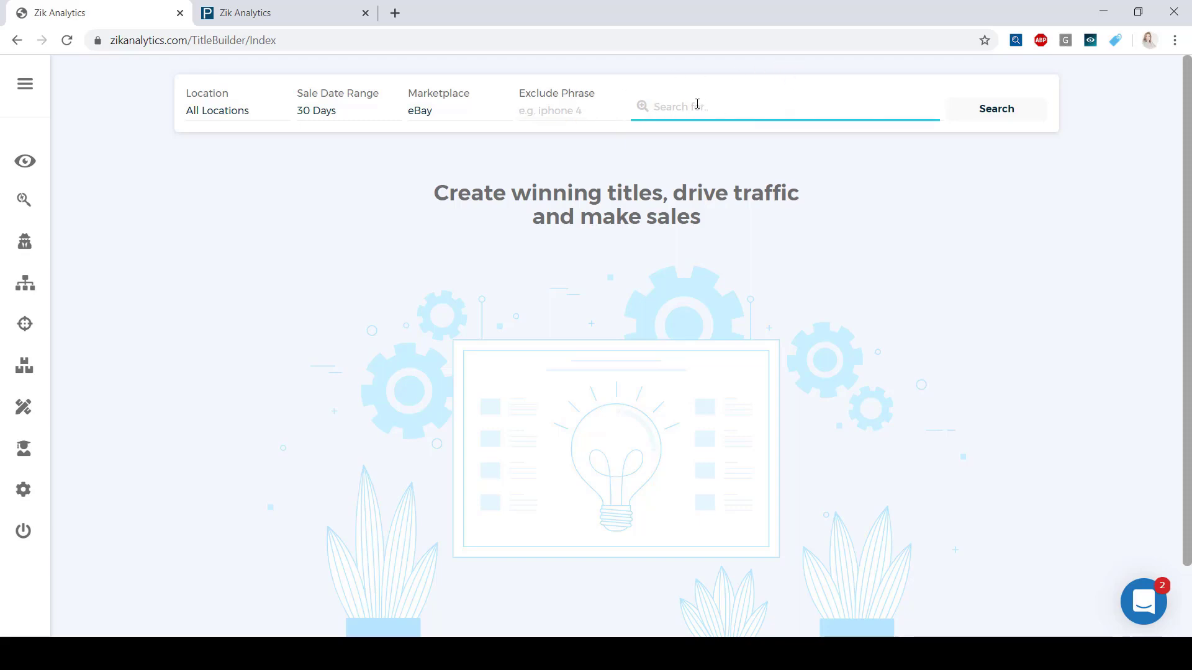
pyautogui.write('Winter gloves')
pyautogui.click(259, 108)
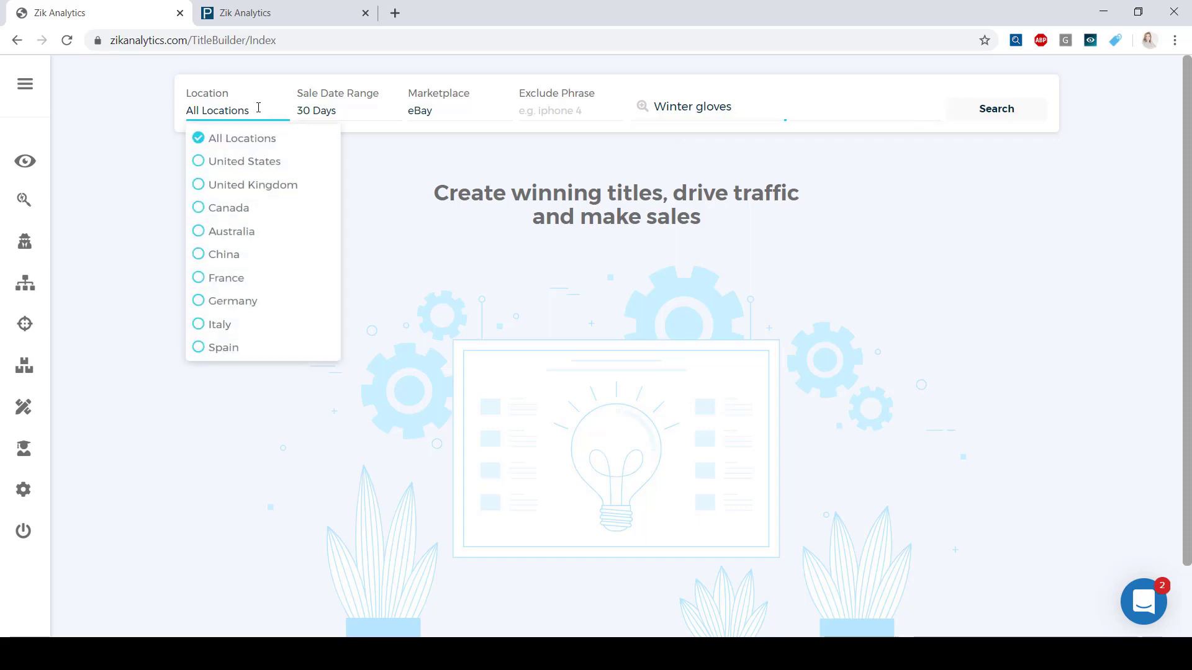
pyautogui.click(257, 162)
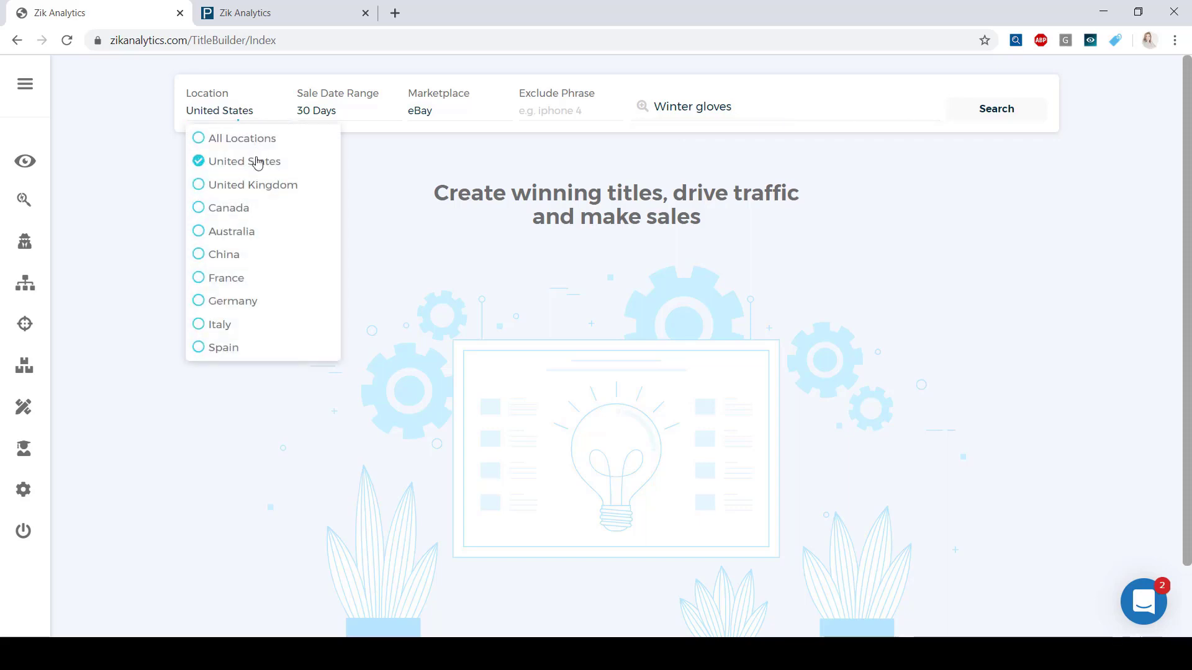
pyautogui.click(359, 102)
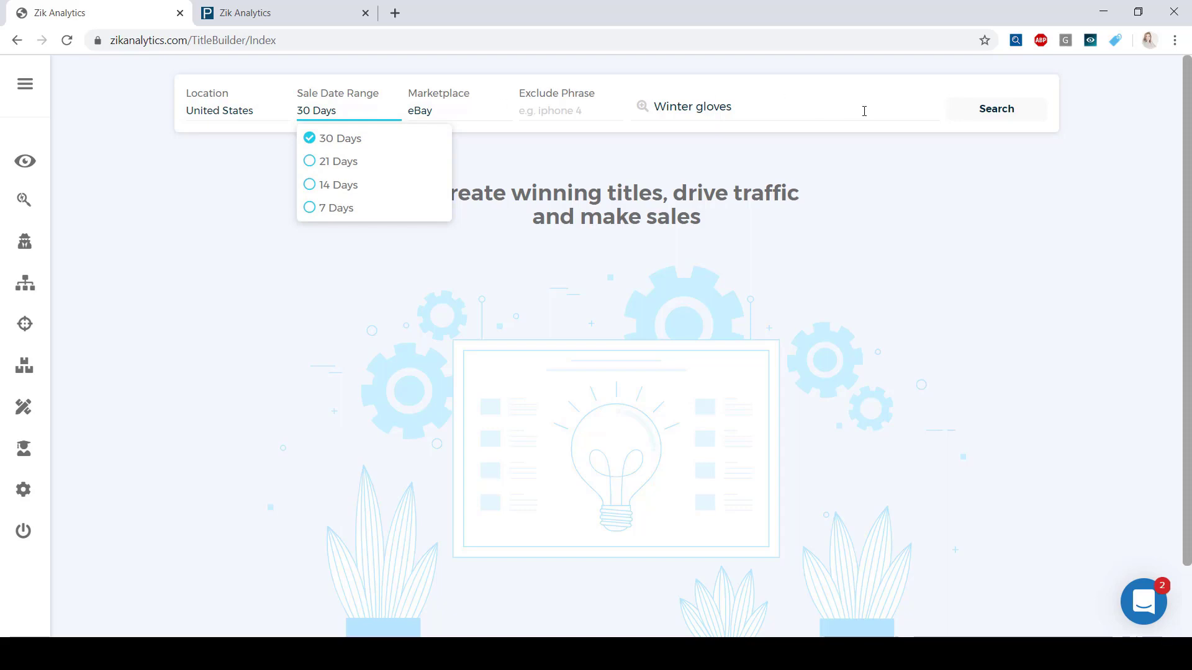
pyautogui.click(980, 122)
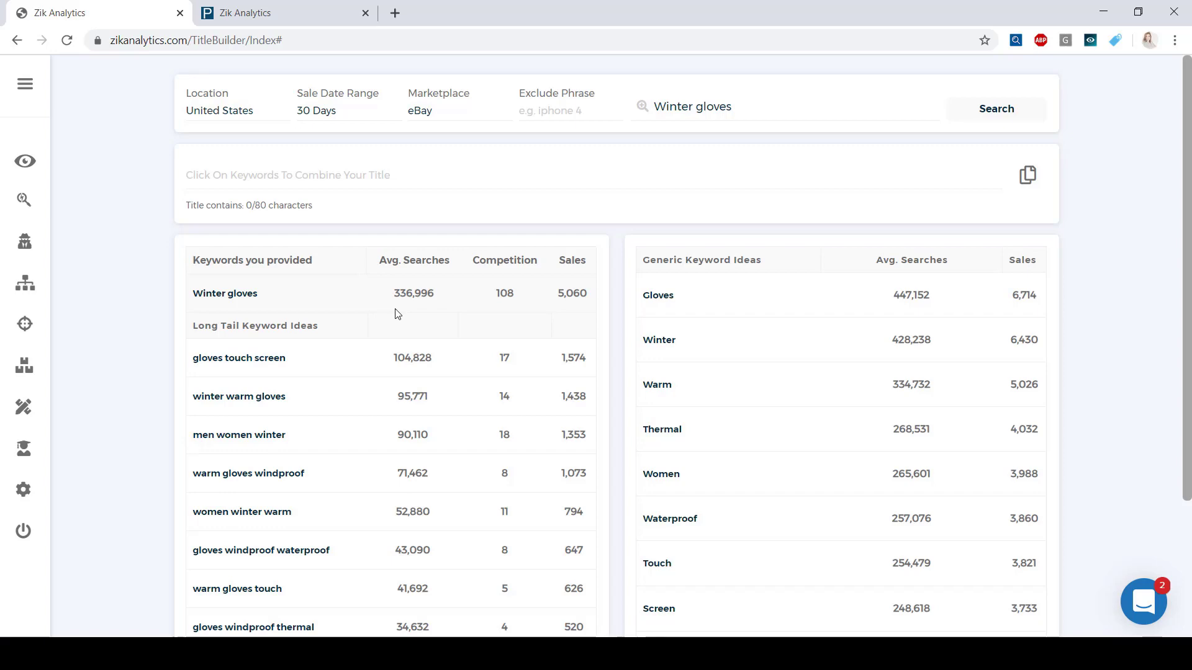
# - Build a listing title from the suggested keywords "gloves windproof waterproof", "Warm" and "men women winter"
pyautogui.click(184, 181)
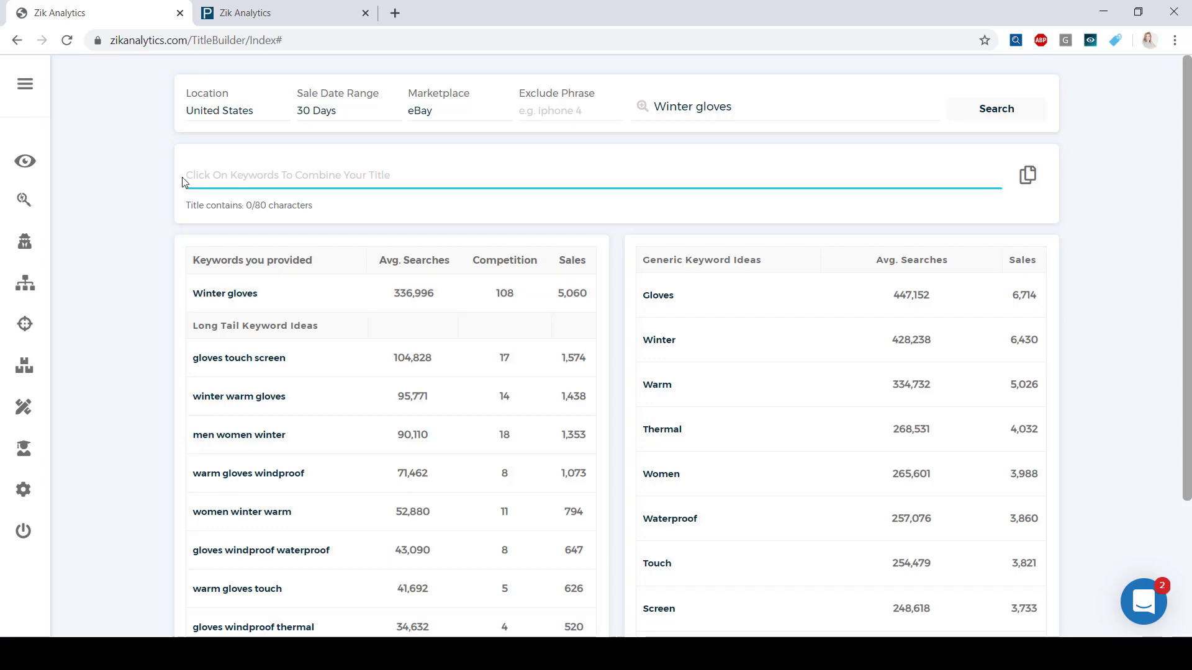
pyautogui.click(314, 554)
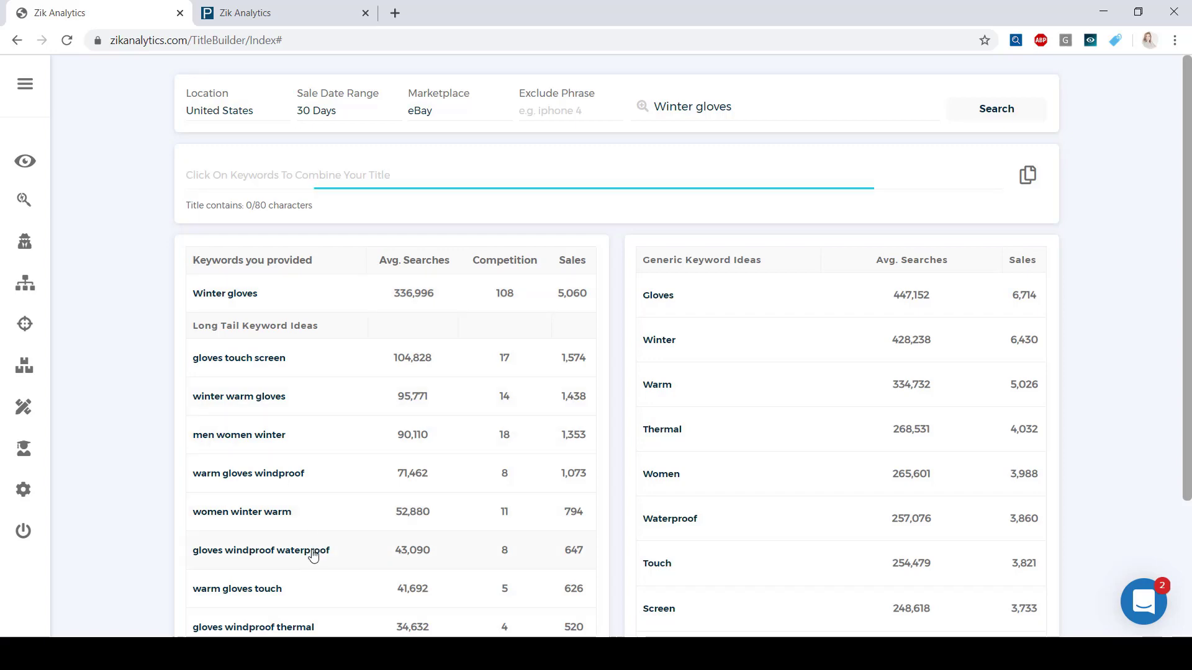
pyautogui.click(699, 390)
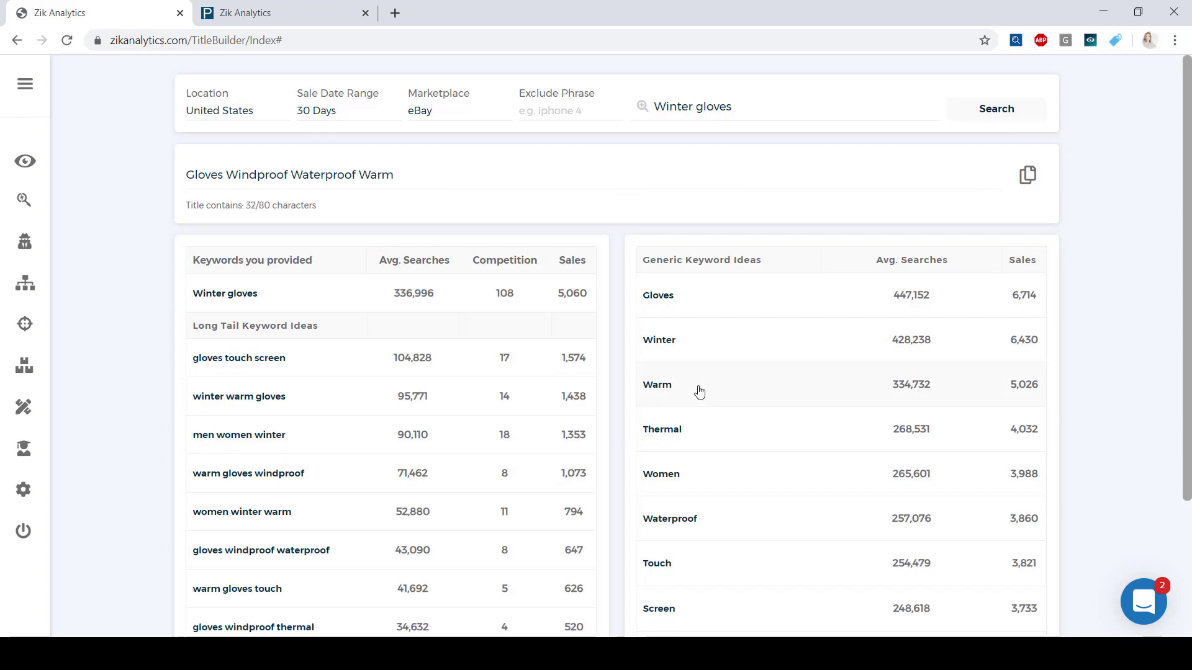
pyautogui.click(260, 443)
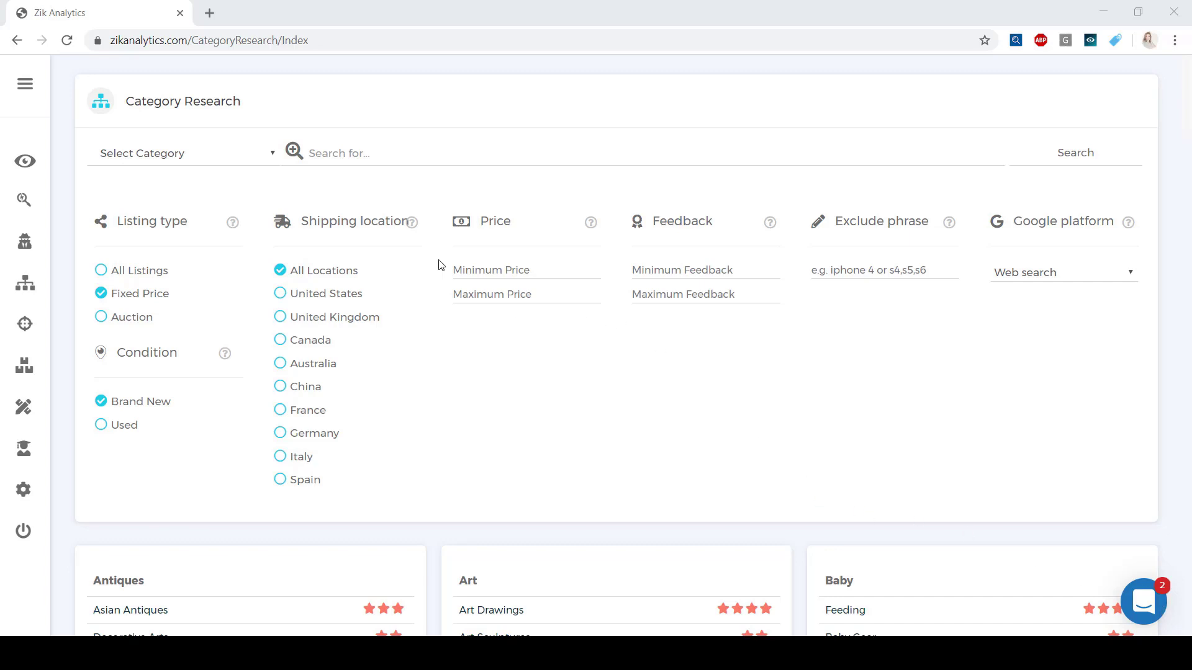
# - Examine the category choices, search filters and star-rated subcategories in Category Research
pyautogui.click(134, 152)
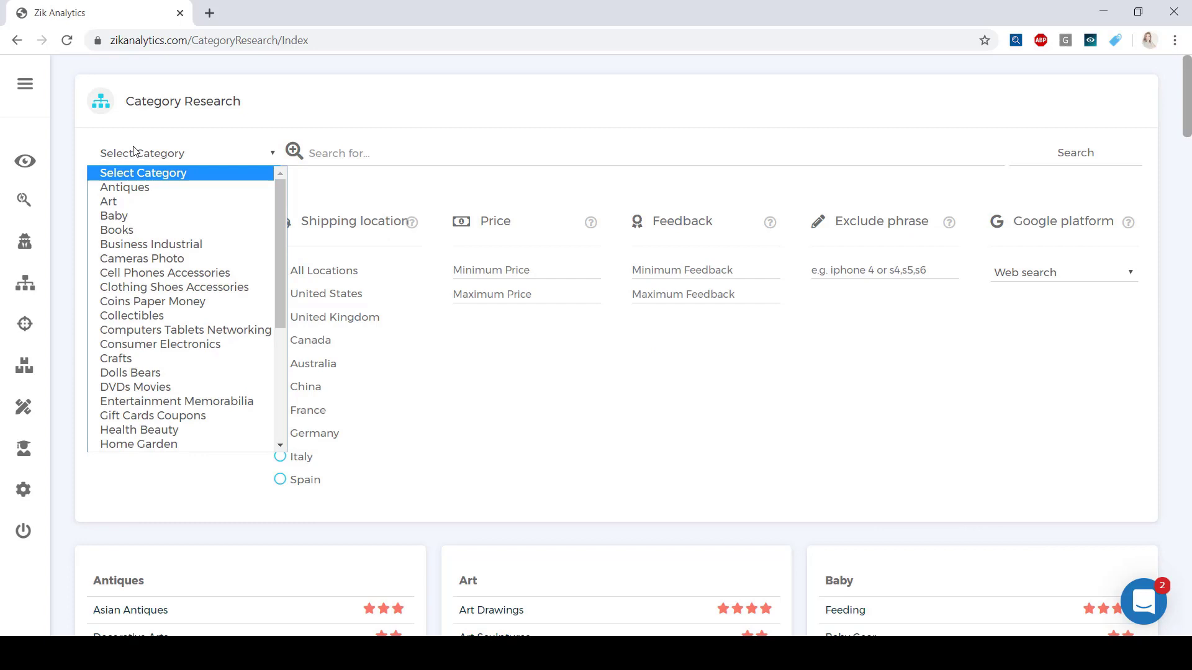
pyautogui.click(353, 157)
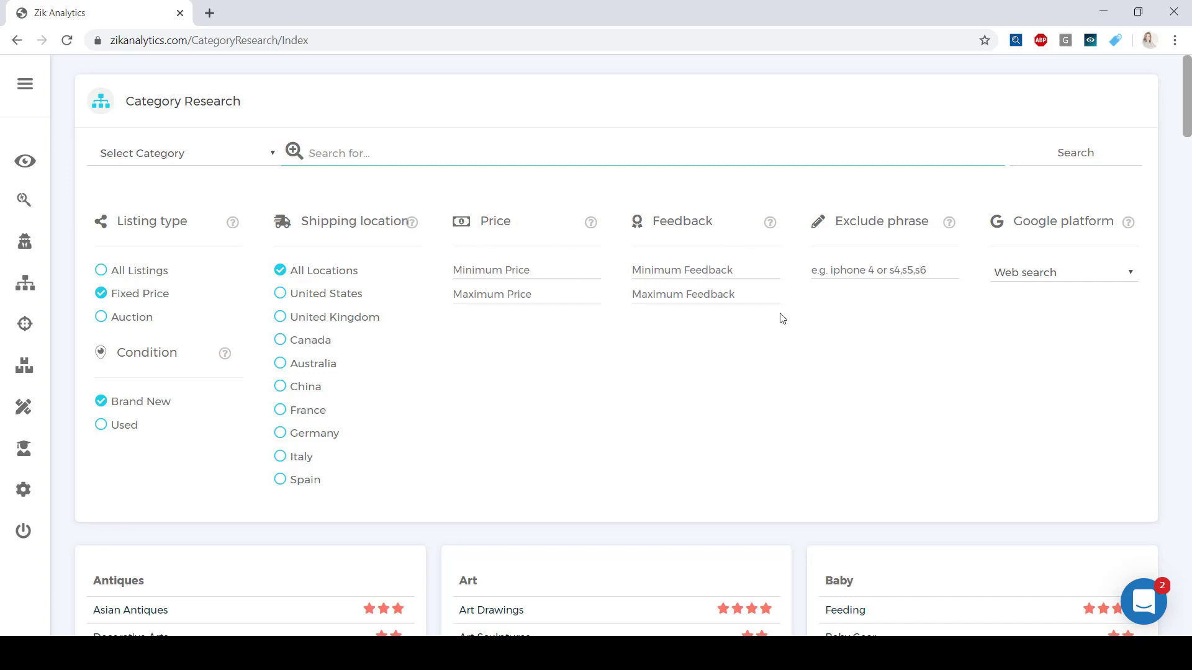
pyautogui.moveTo(881, 269)
pyautogui.scroll(-5, 1037, 273)
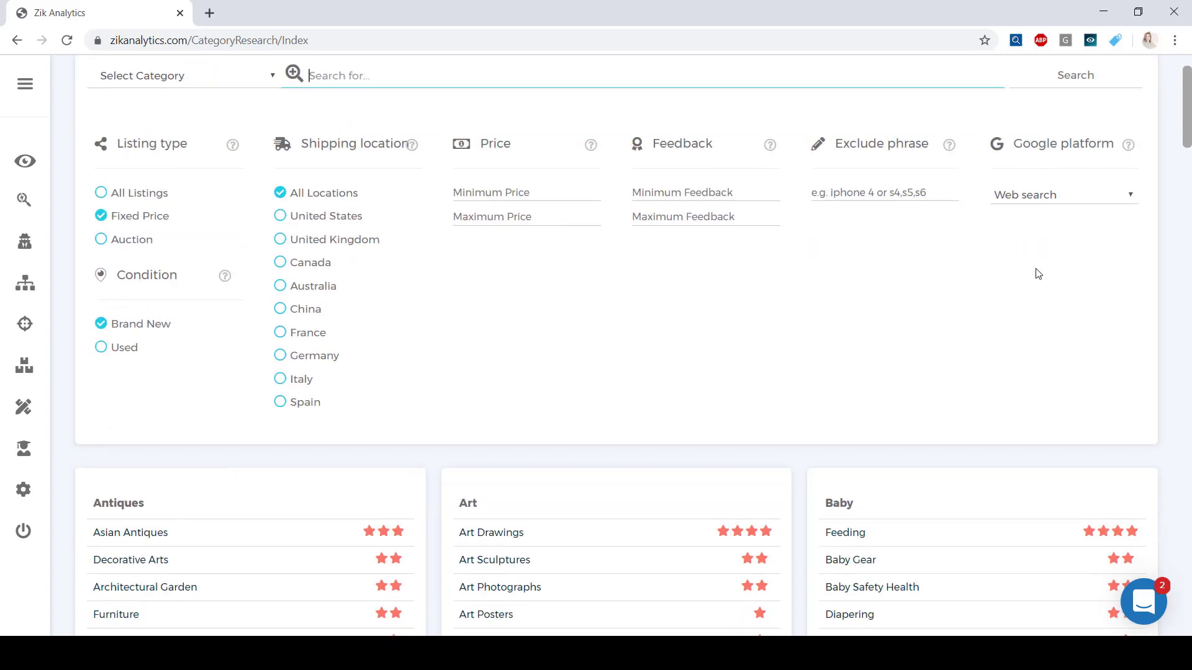
pyautogui.scroll(-3, 1038, 276)
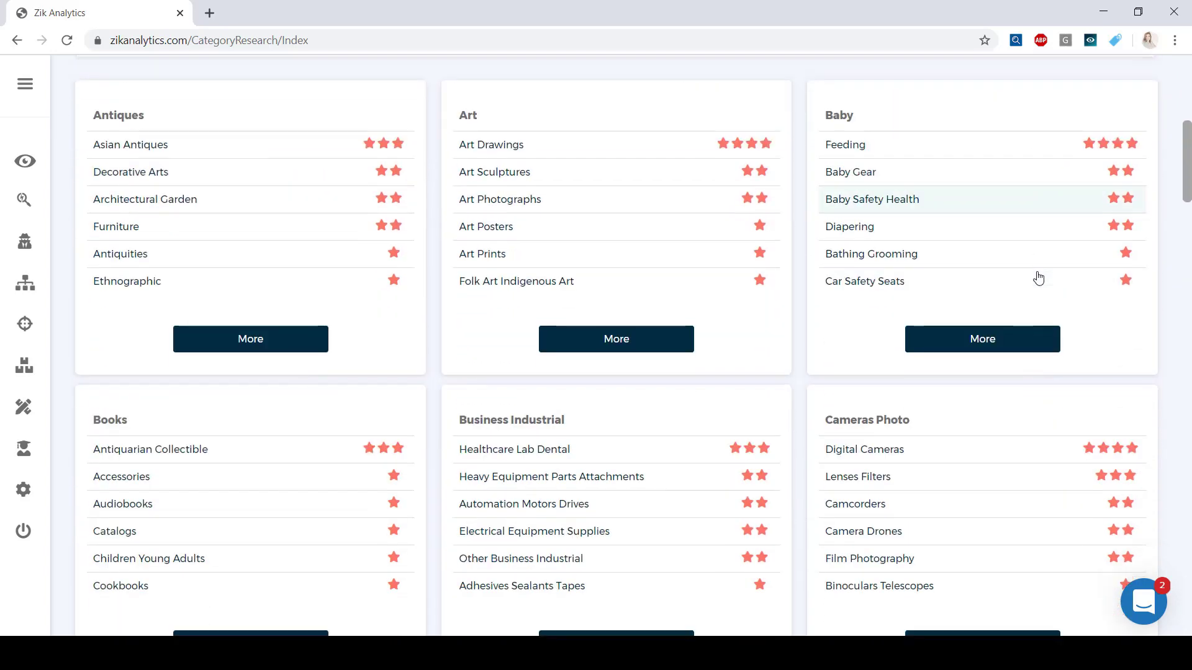
pyautogui.scroll(-6, 1037, 274)
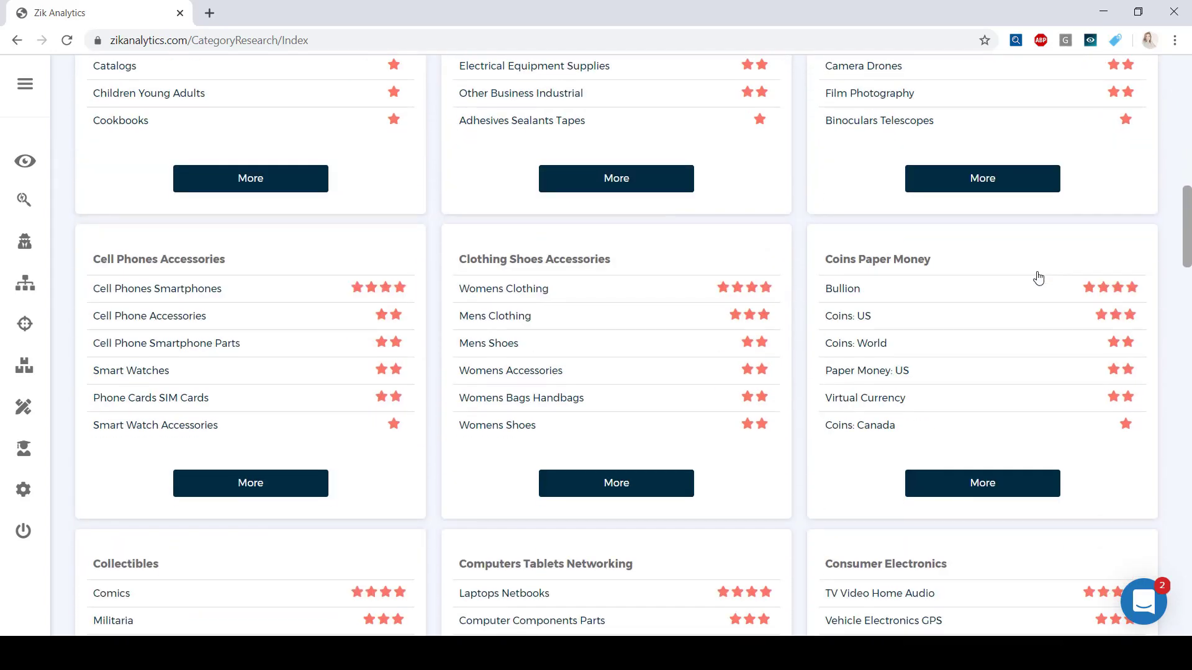
pyautogui.scroll(8, 1037, 274)
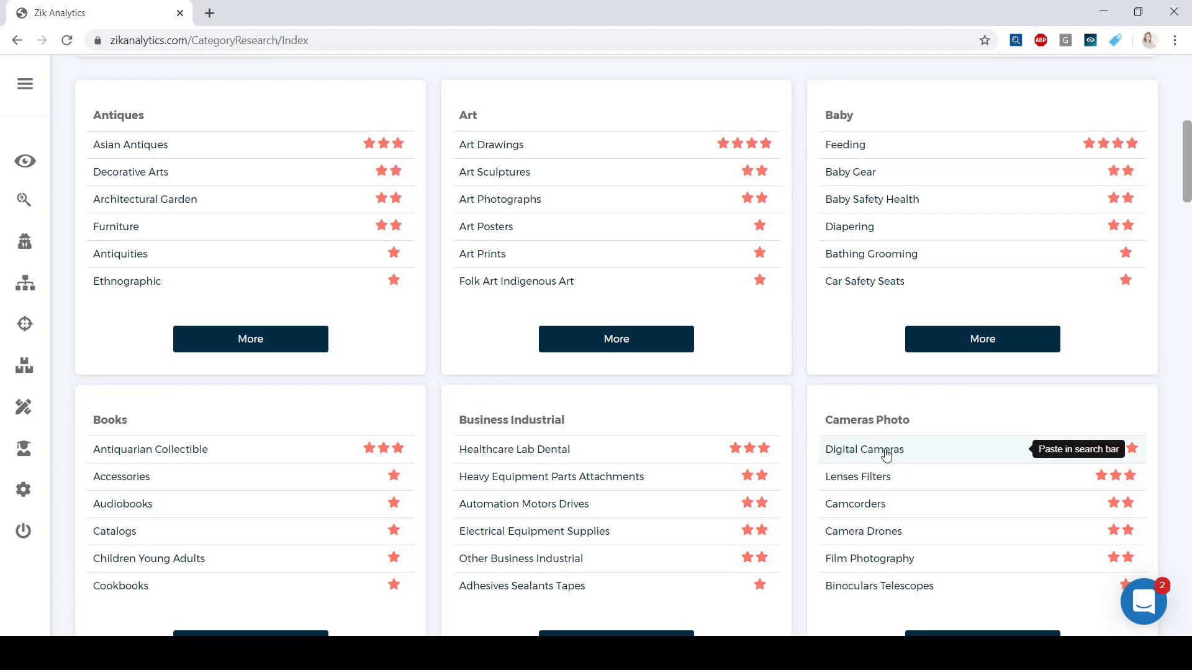
# - Run category research on Digital Cameras under Cameras Photo and review its statistics, Google Trends chart and product table
pyautogui.click(885, 455)
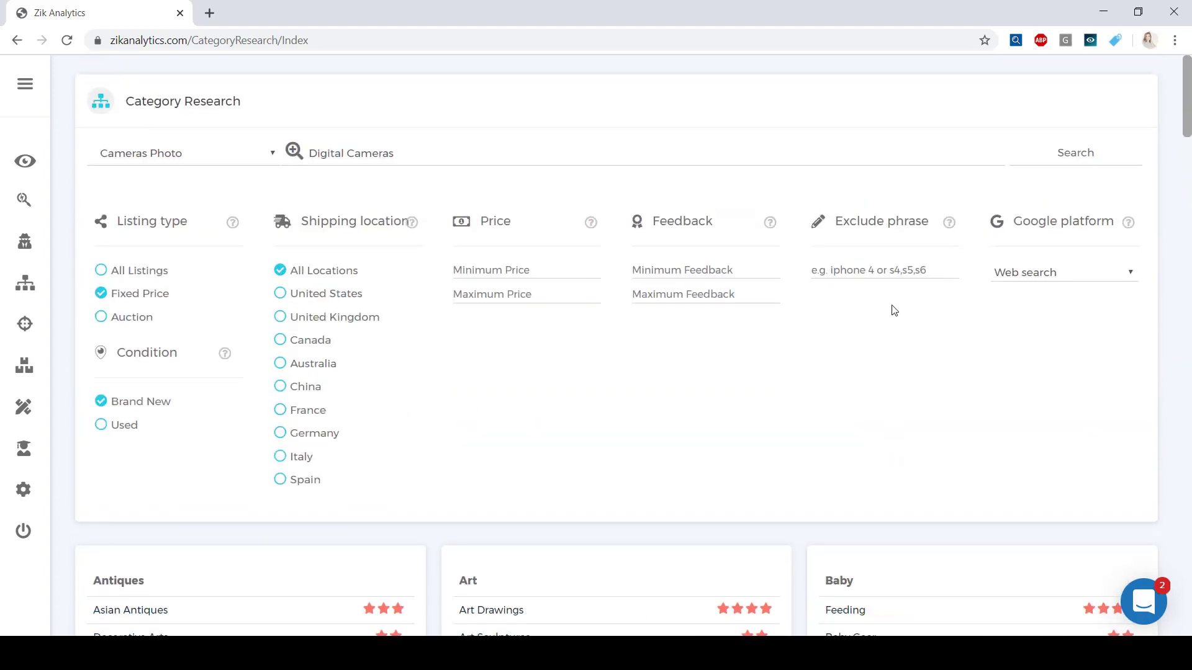
pyautogui.click(1055, 161)
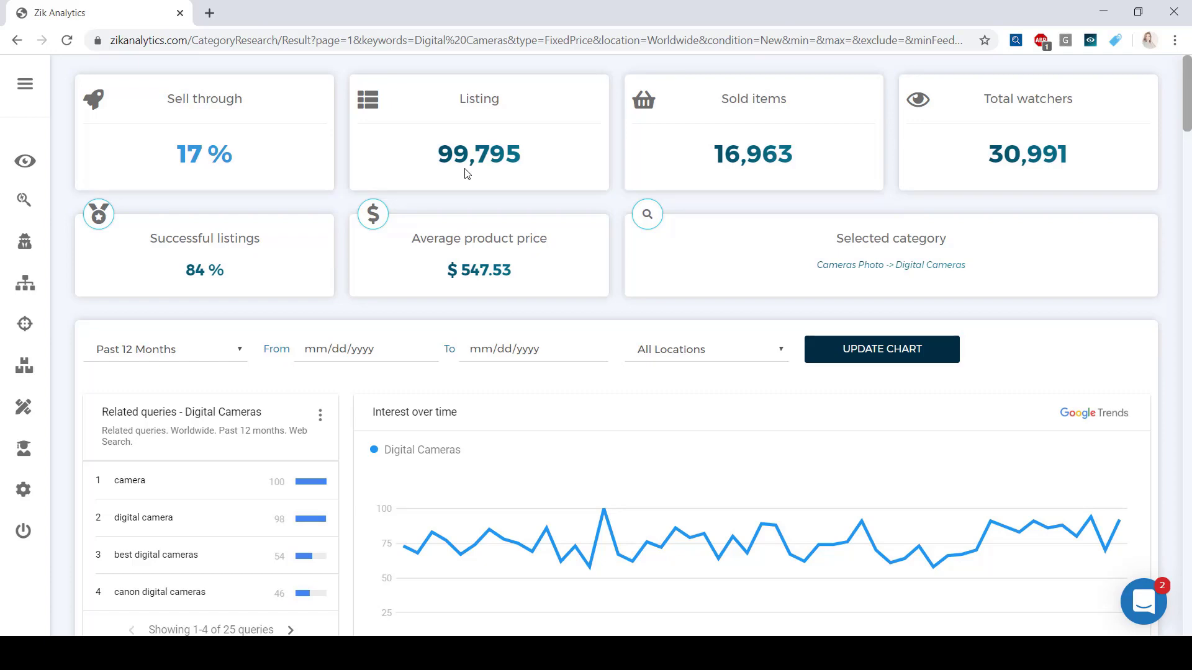
pyautogui.scroll(-3, 466, 173)
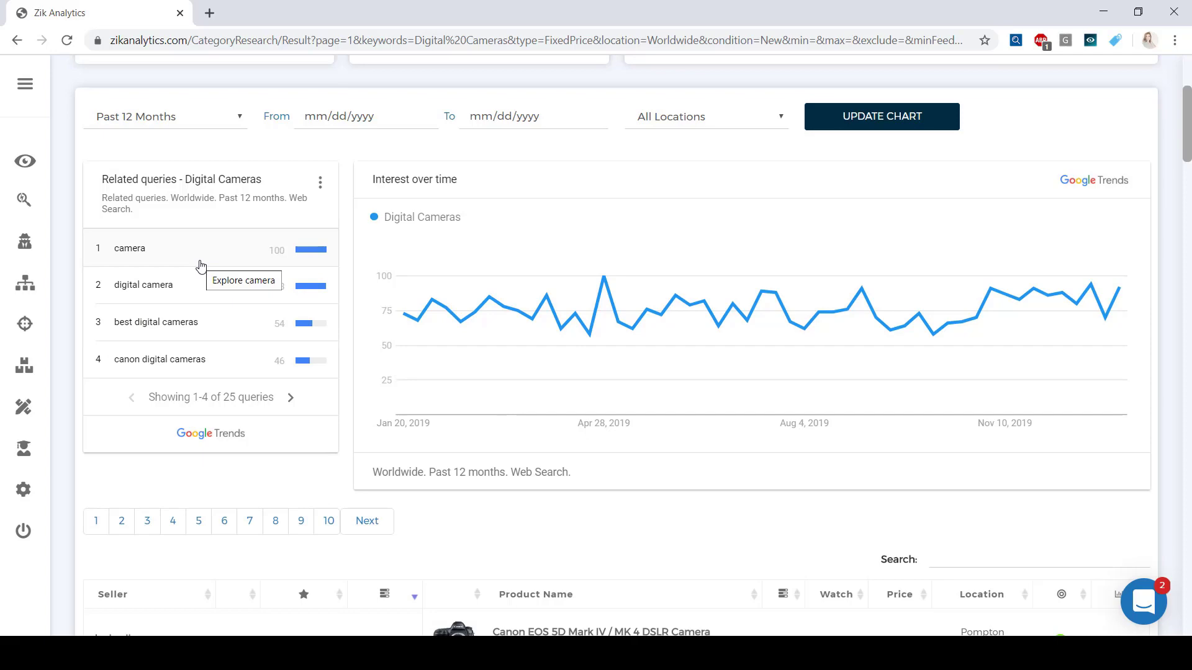
pyautogui.scroll(-8, 200, 266)
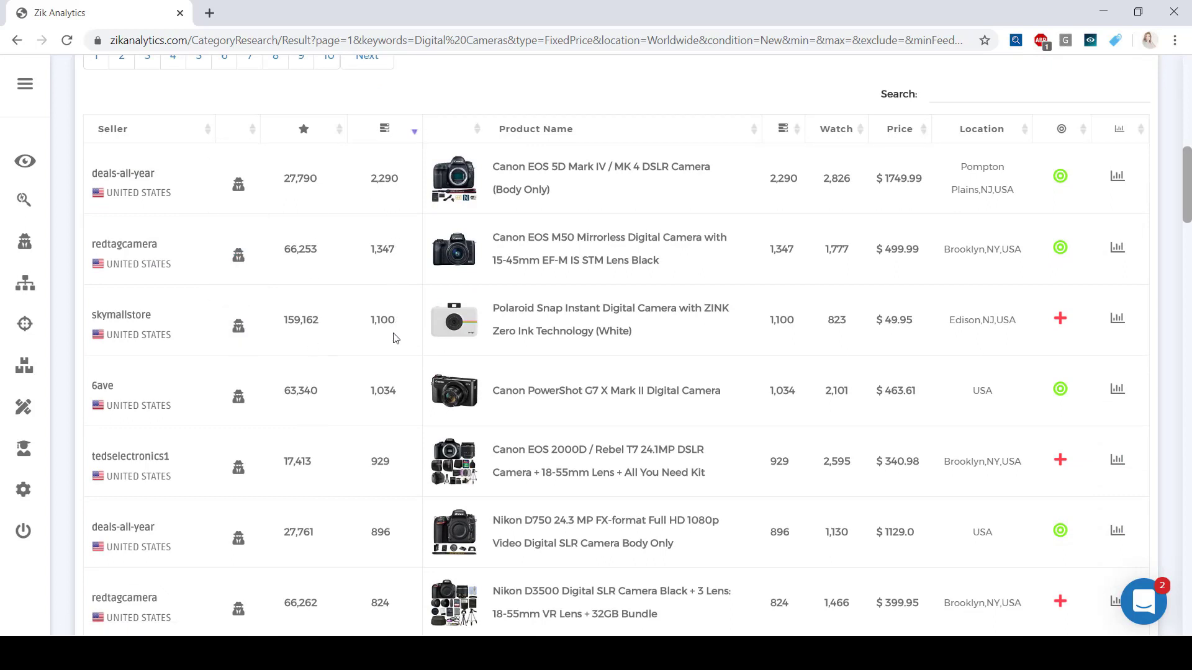
pyautogui.moveTo(469, 189)
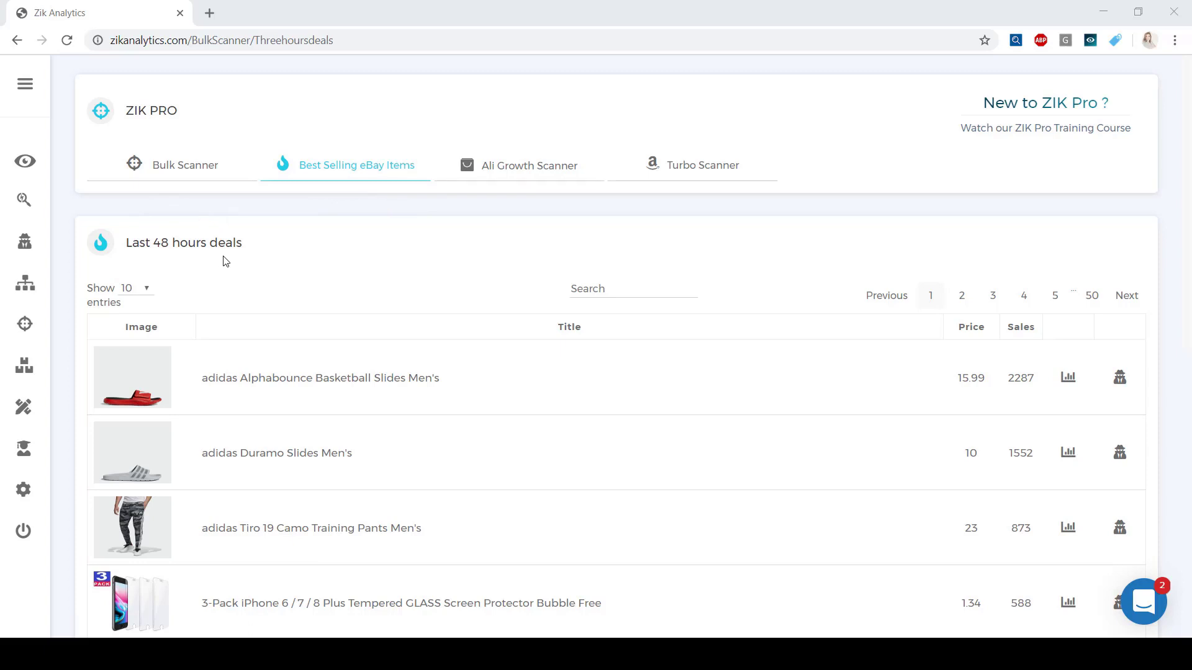
# - Look through the best-selling eBay items of the last 48 hours and enlarge the adidas Alphabounce slides picture
pyautogui.scroll(-4, 383, 340)
pyautogui.scroll(-5, 383, 340)
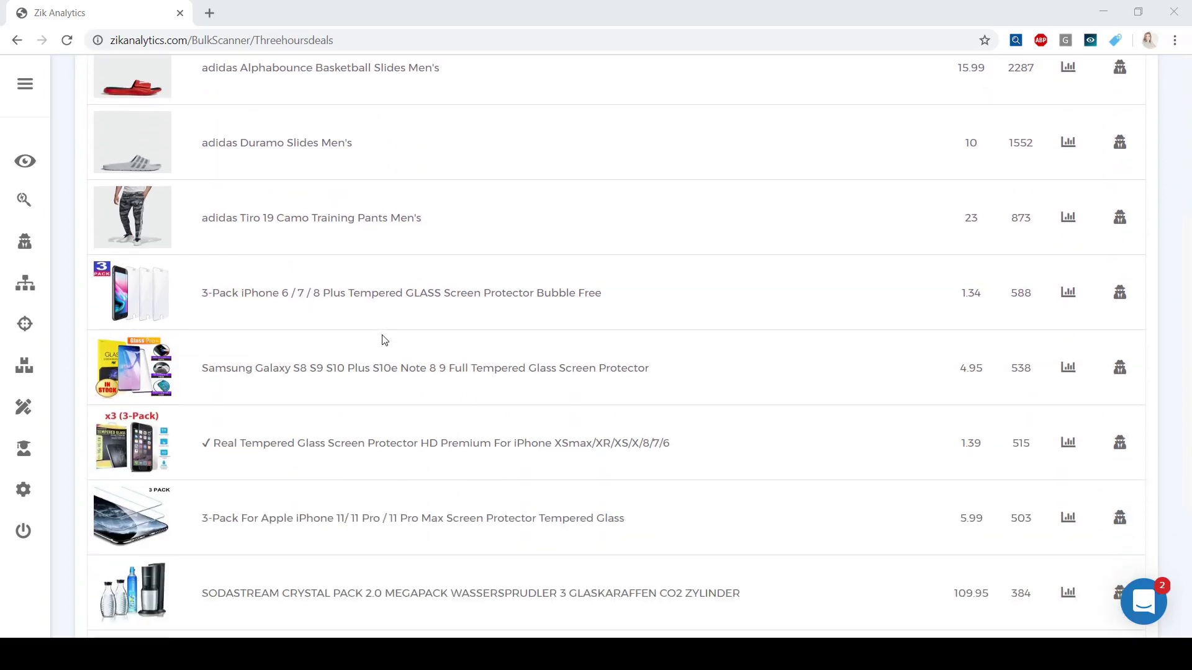
pyautogui.scroll(10, 382, 339)
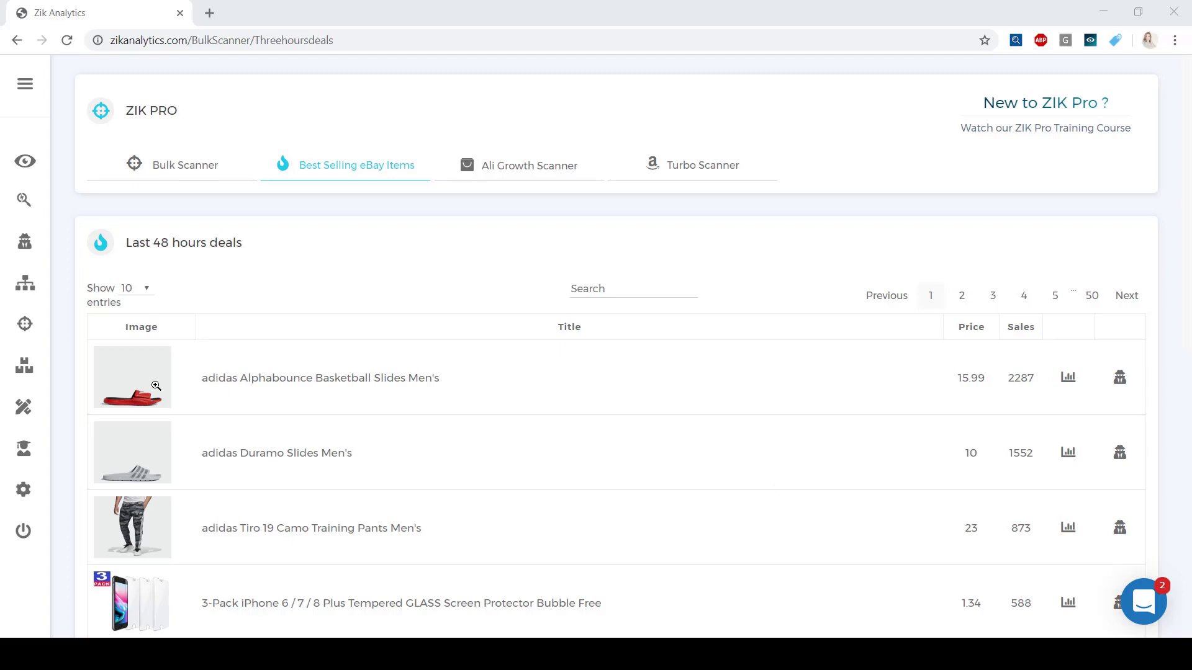
pyautogui.moveTo(154, 385)
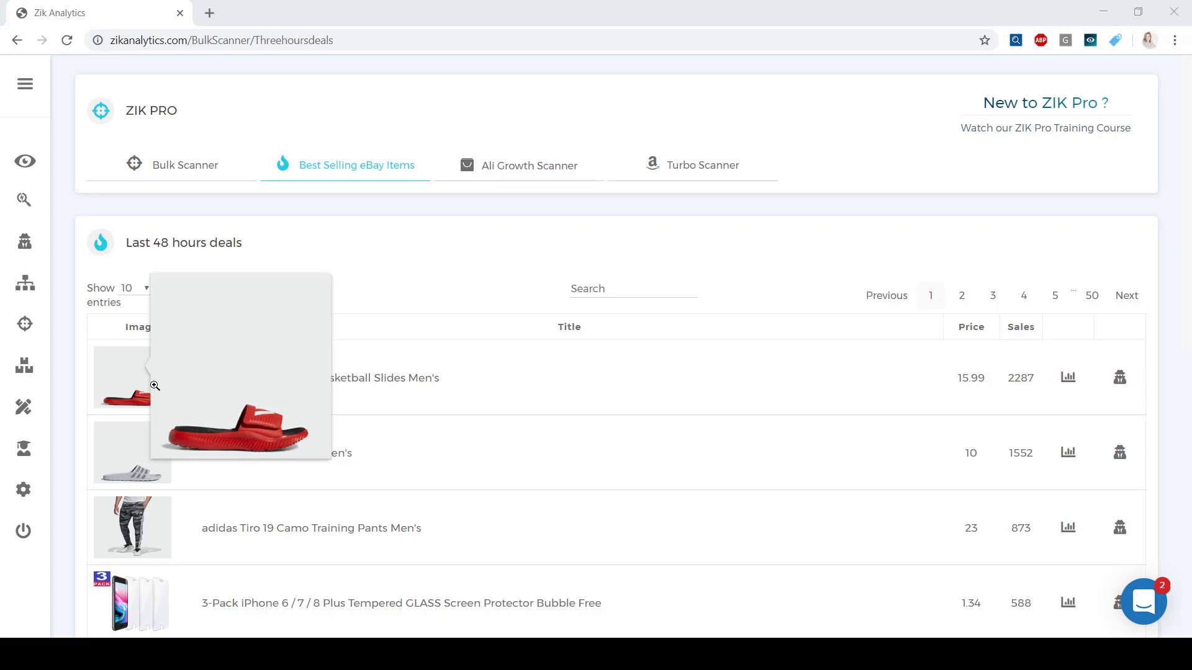
# - Open the Ali Growth Scanner and review its filters and the highest-sales AliExpress products
pyautogui.click(527, 165)
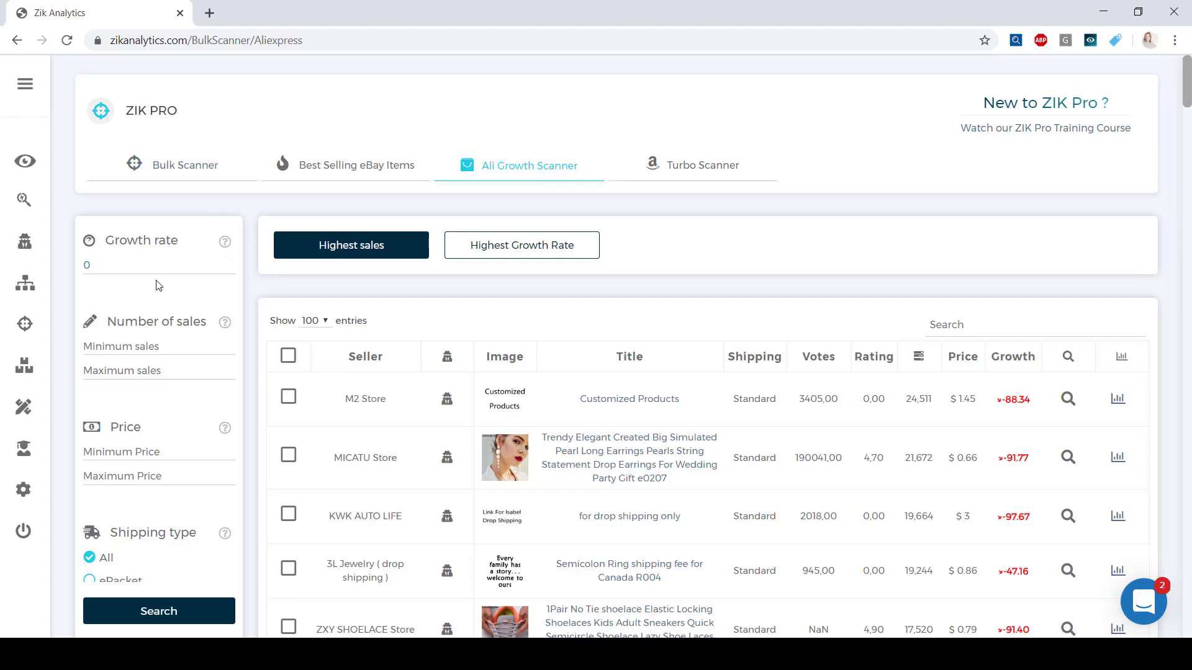
pyautogui.scroll(-4, 137, 404)
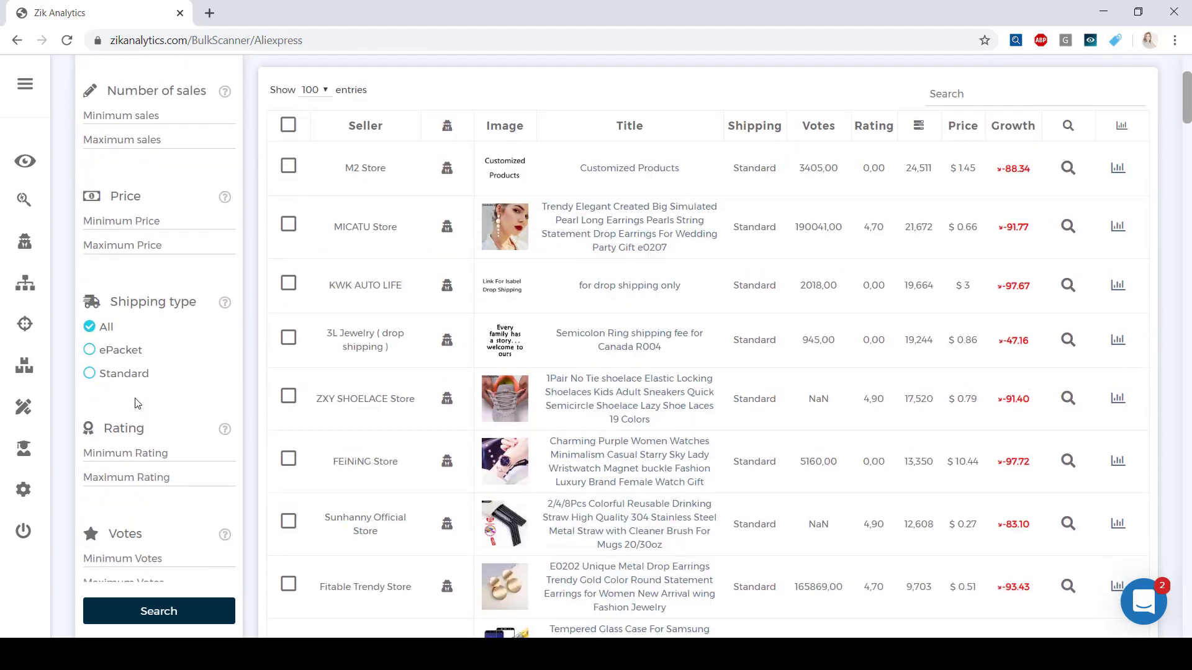
pyautogui.scroll(-5, 137, 403)
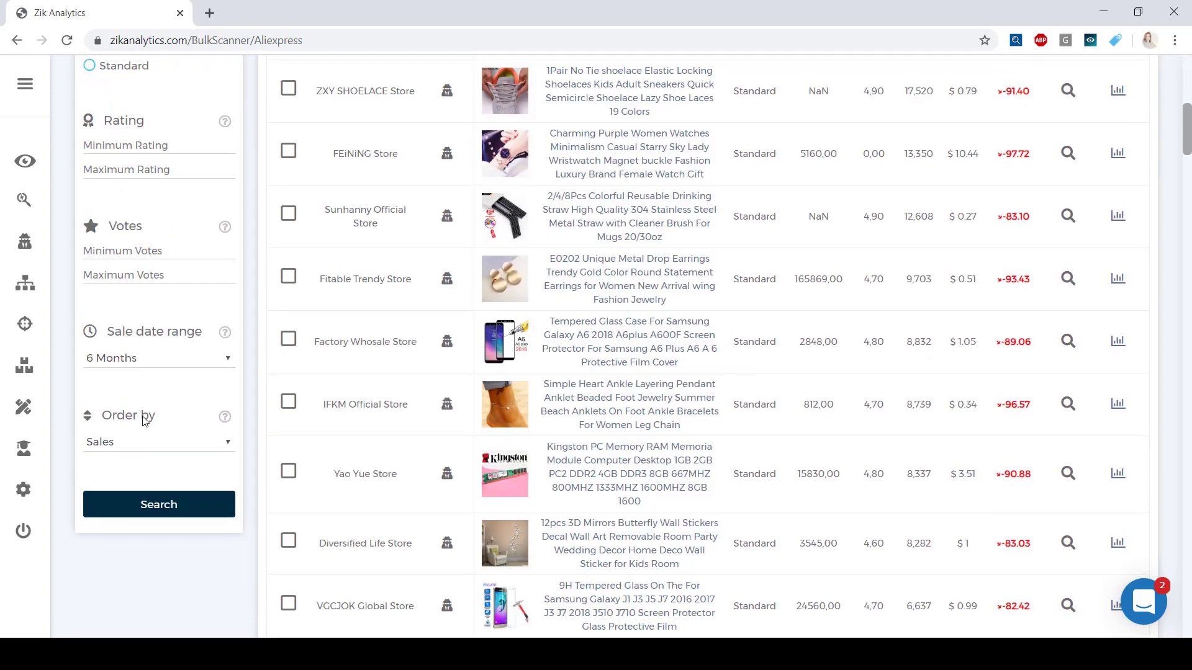
pyautogui.scroll(6, 142, 422)
pyautogui.scroll(1, 142, 421)
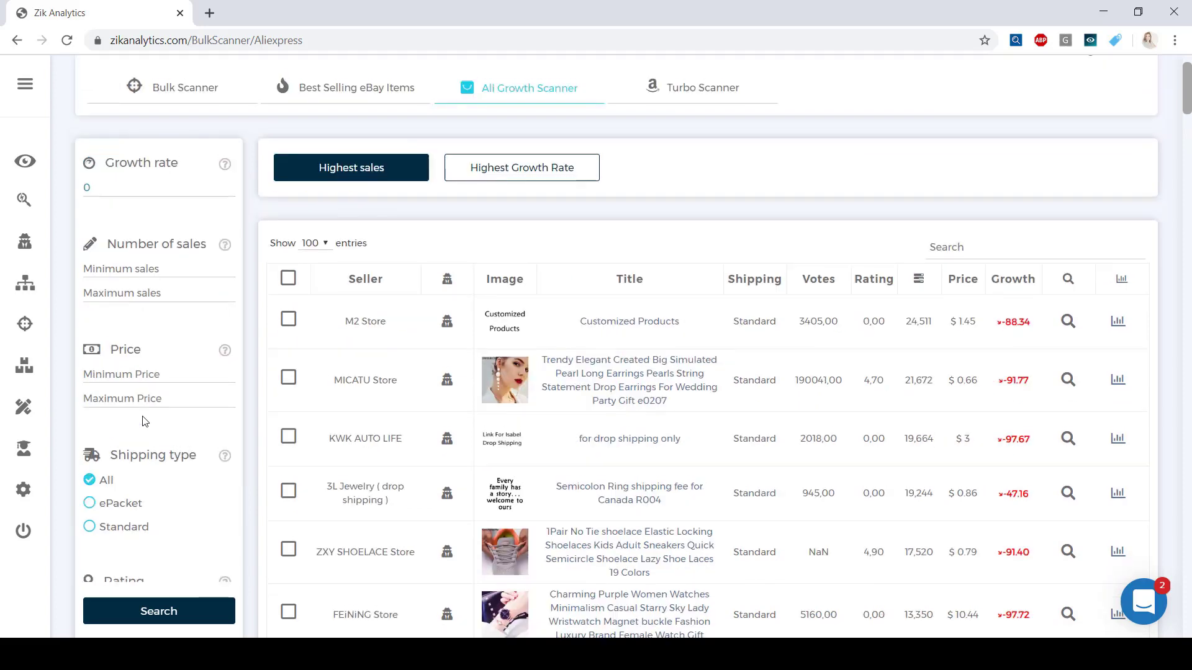
pyautogui.scroll(1, 143, 422)
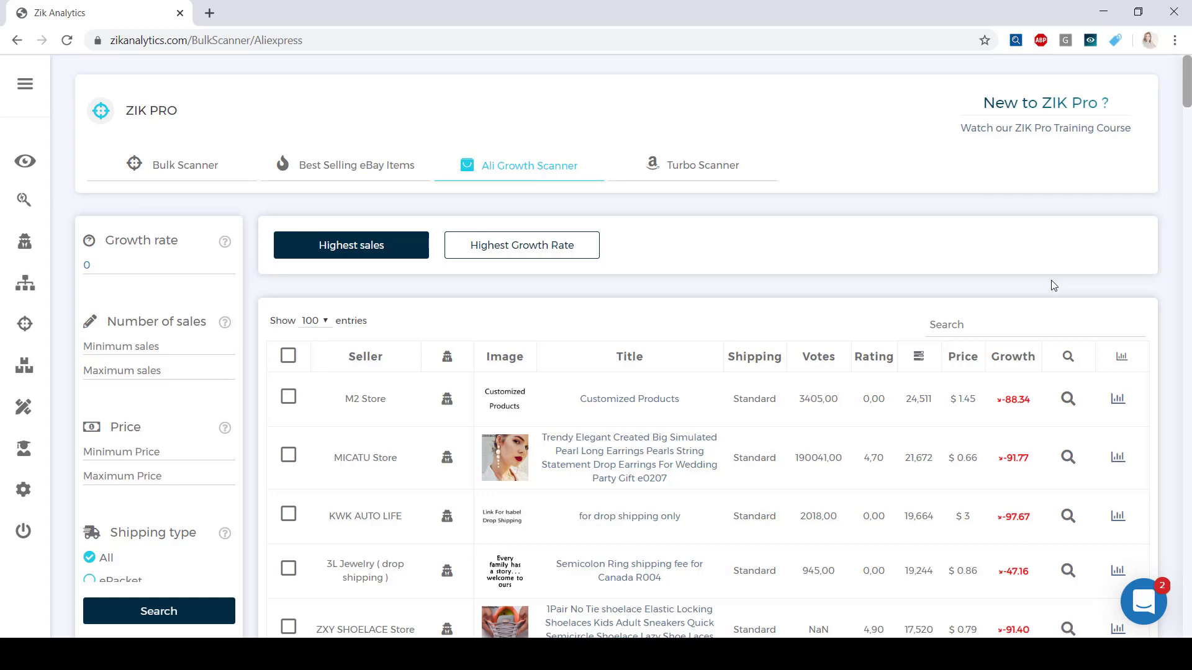
# - Search the Turbo Scanner for hot items with Walmart.com as the supplier and review the resulting product table
pyautogui.click(683, 167)
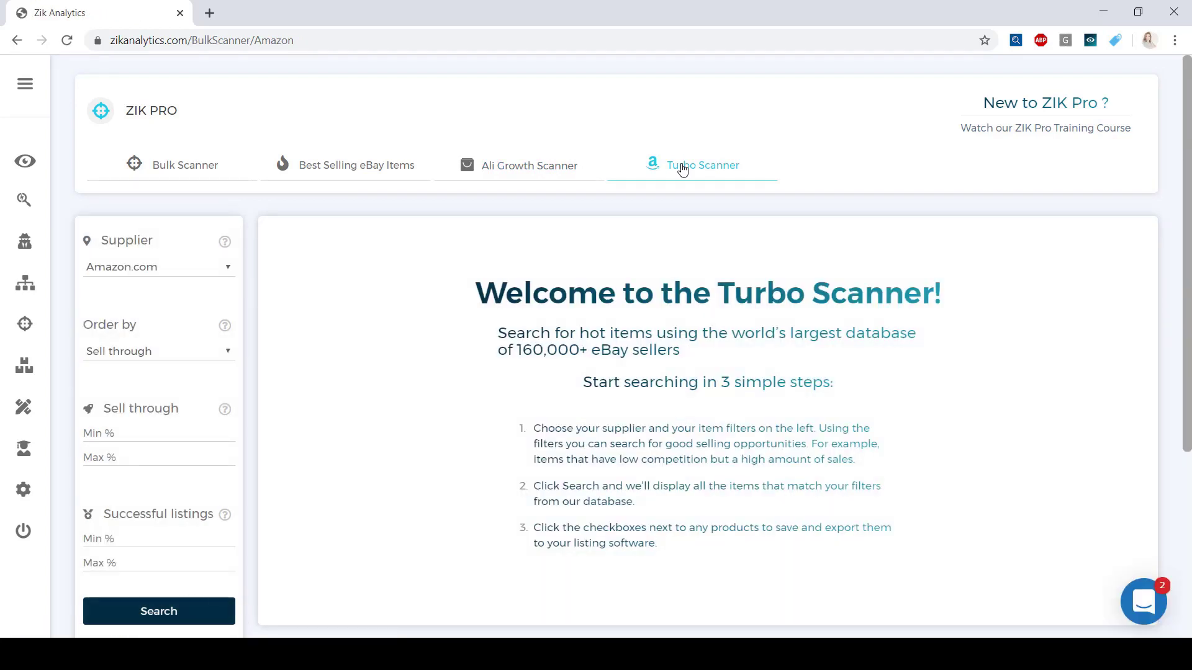
pyautogui.click(201, 269)
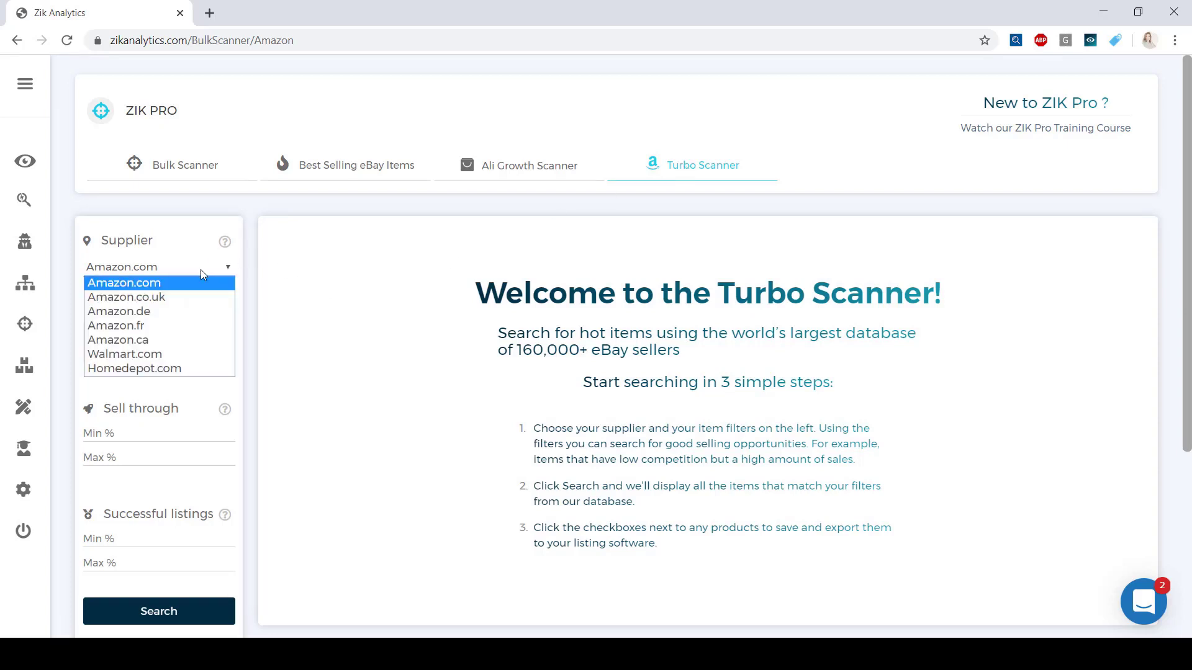
pyautogui.click(149, 353)
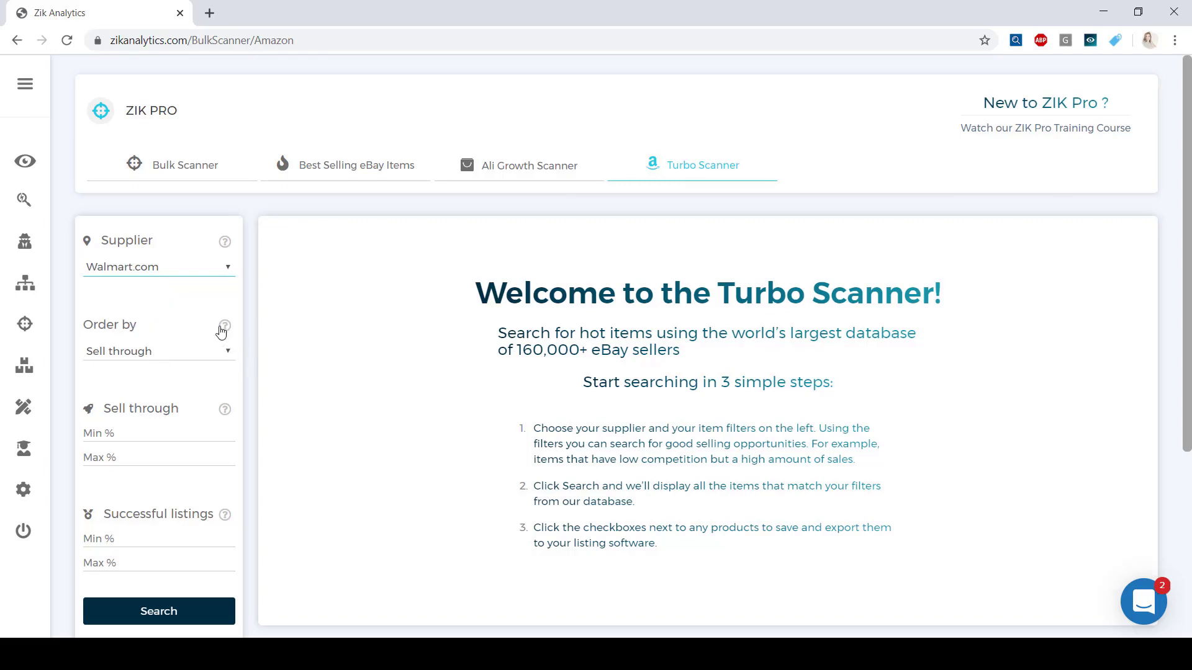
pyautogui.scroll(-2, 117, 390)
pyautogui.scroll(-3, 119, 393)
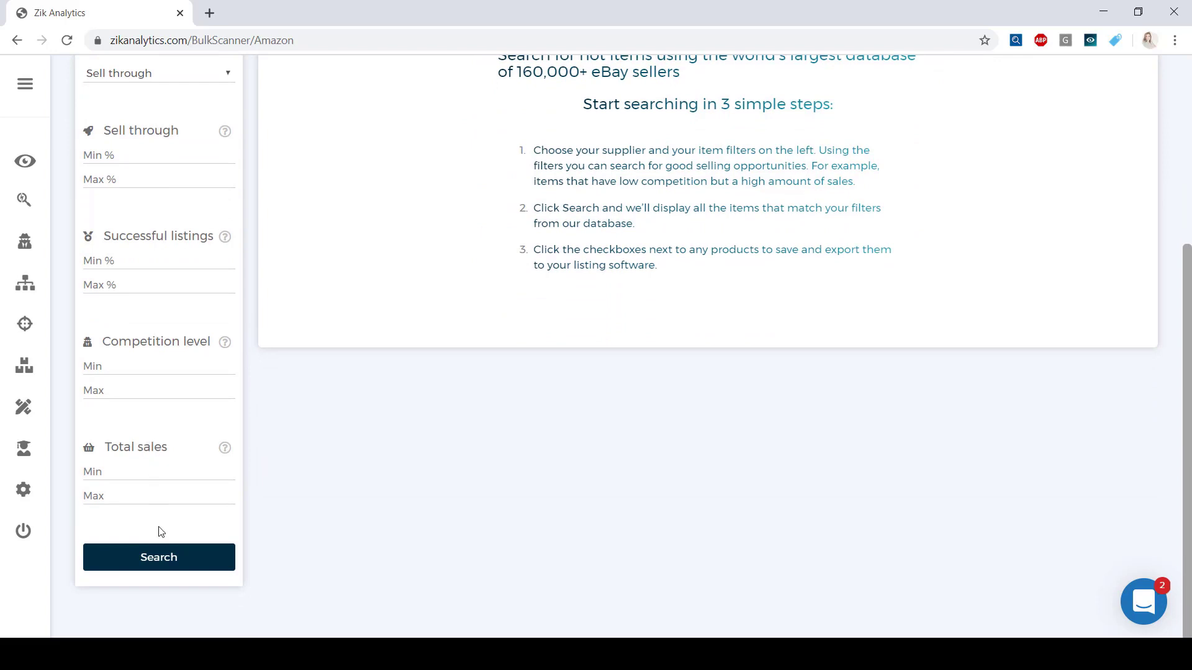
pyautogui.click(171, 558)
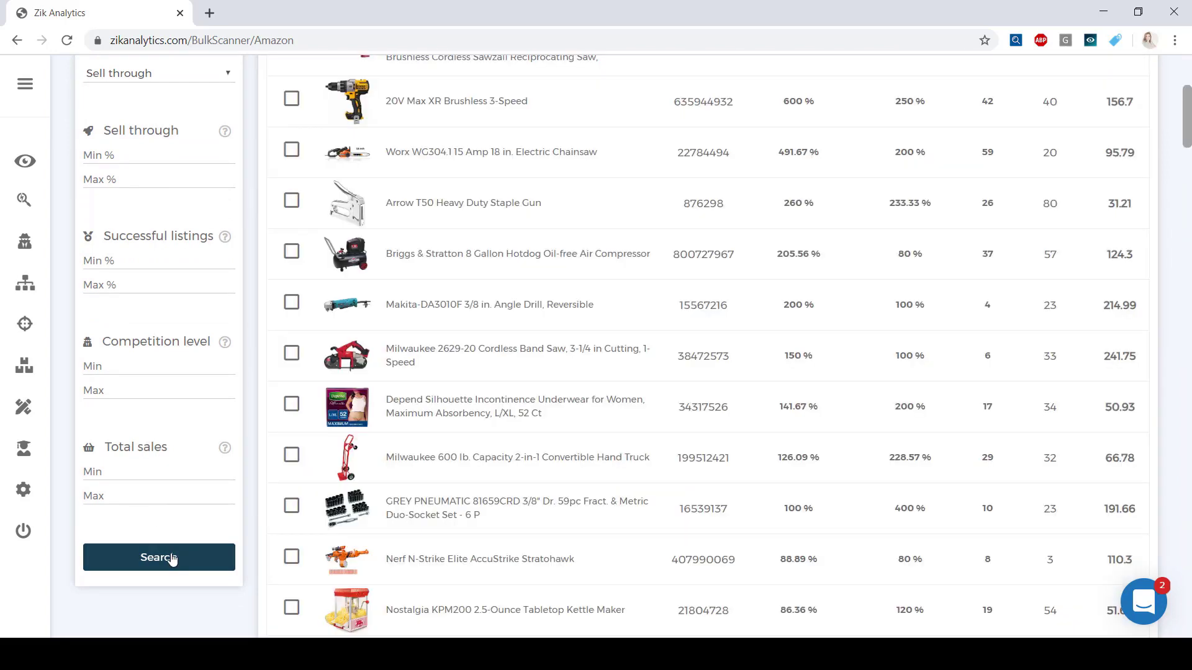
pyautogui.scroll(3, 529, 514)
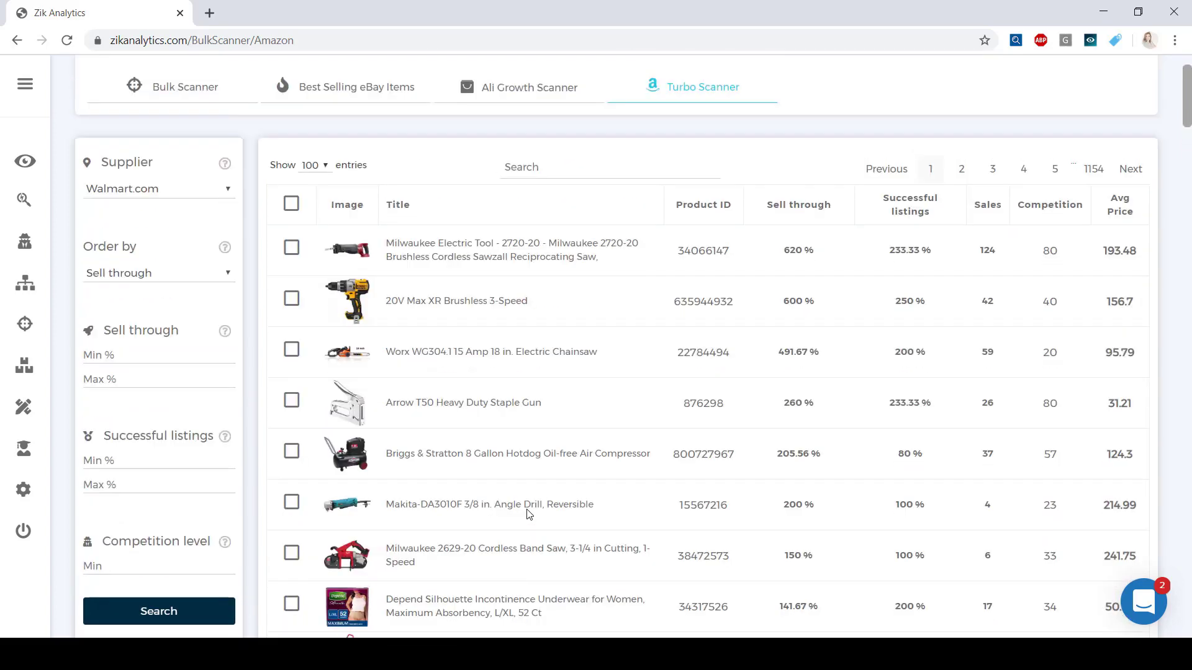
pyautogui.scroll(1, 529, 514)
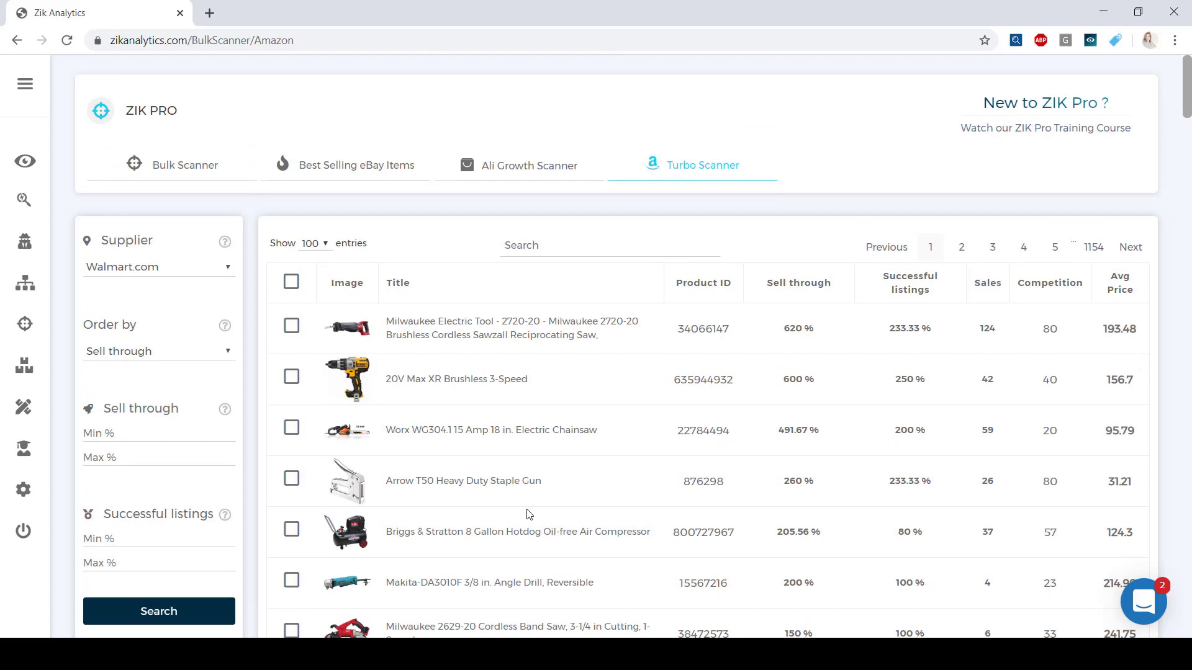
pyautogui.click(201, 179)
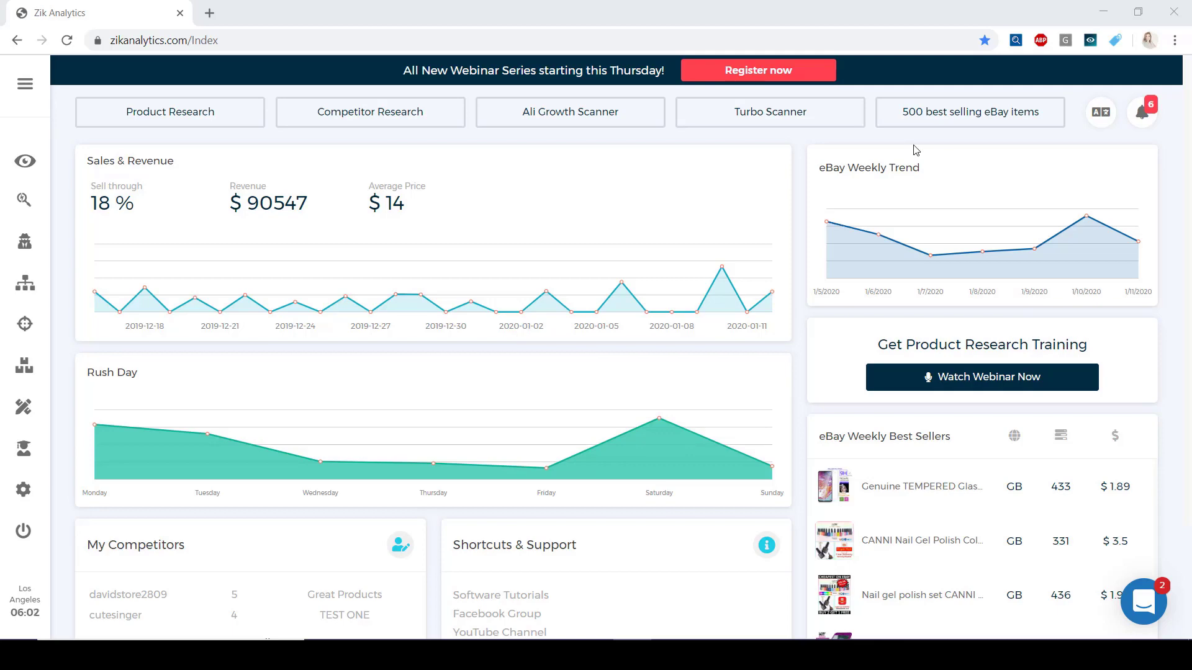
# - Open Store Analytics for the connected eBay store and review its sales figures, rush-day chart and product revenue table
pyautogui.scroll(-2, 773, 196)
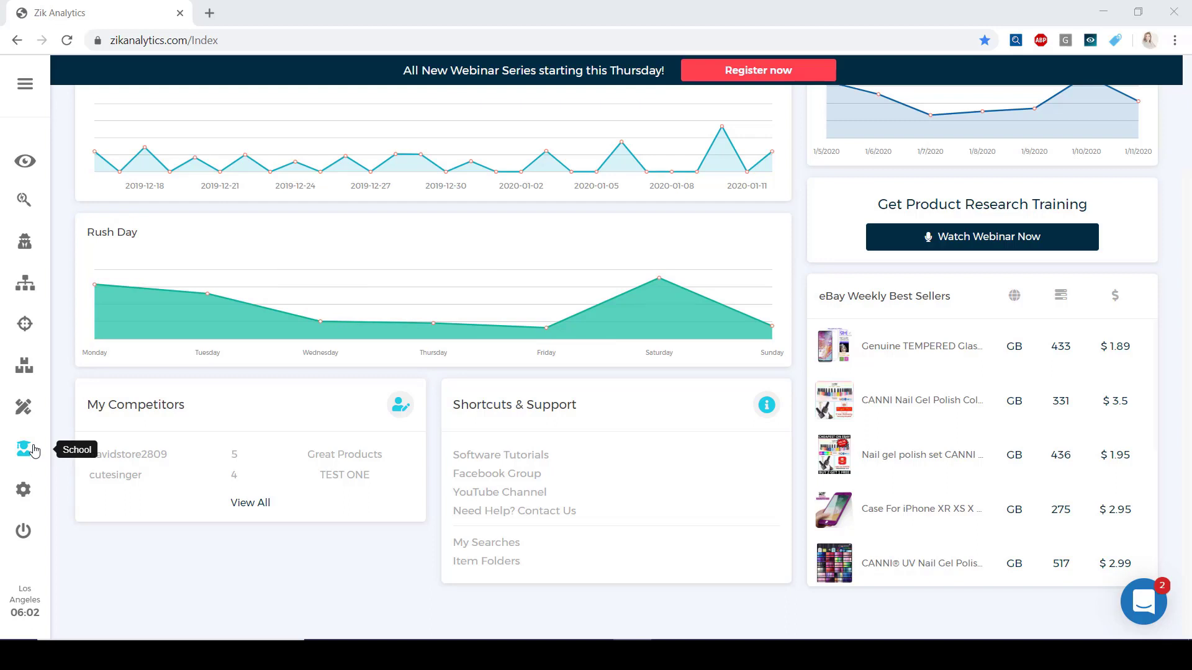
pyautogui.click(23, 489)
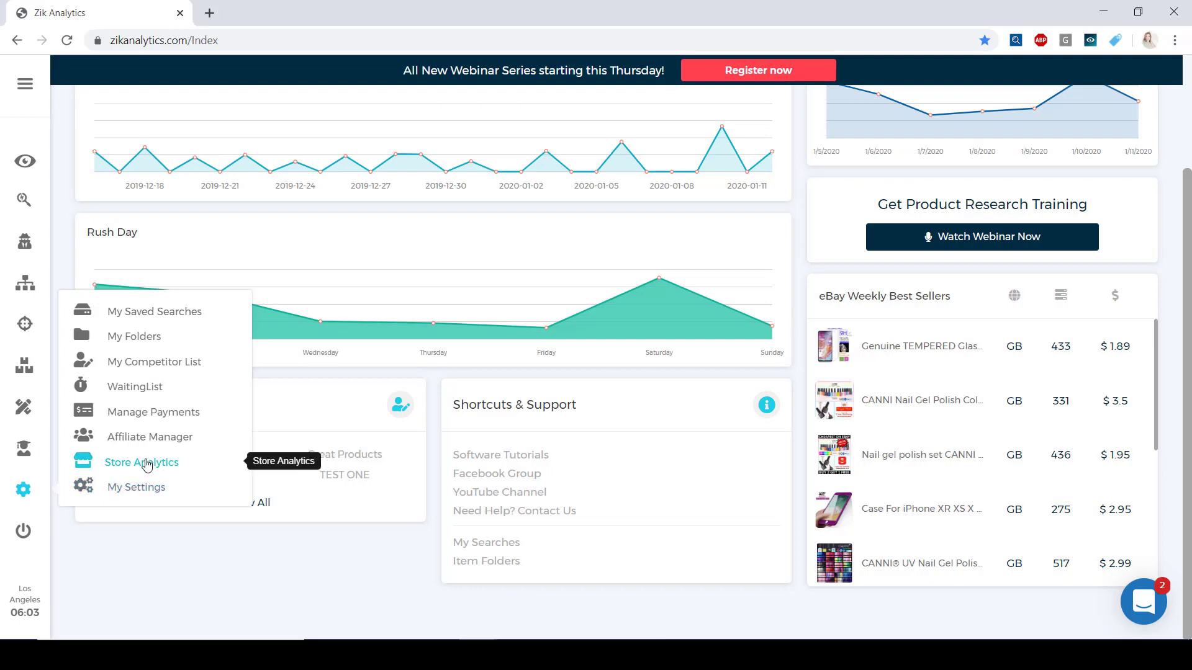
pyautogui.click(146, 465)
pyautogui.click(324, 505)
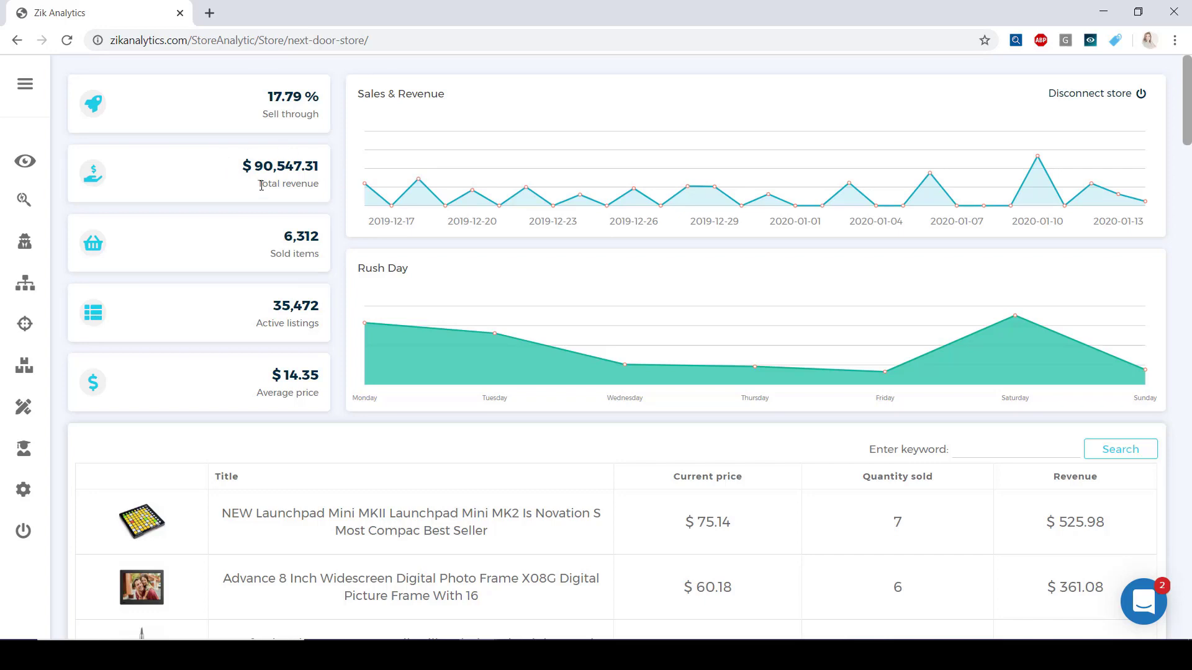
pyautogui.scroll(-4, 262, 185)
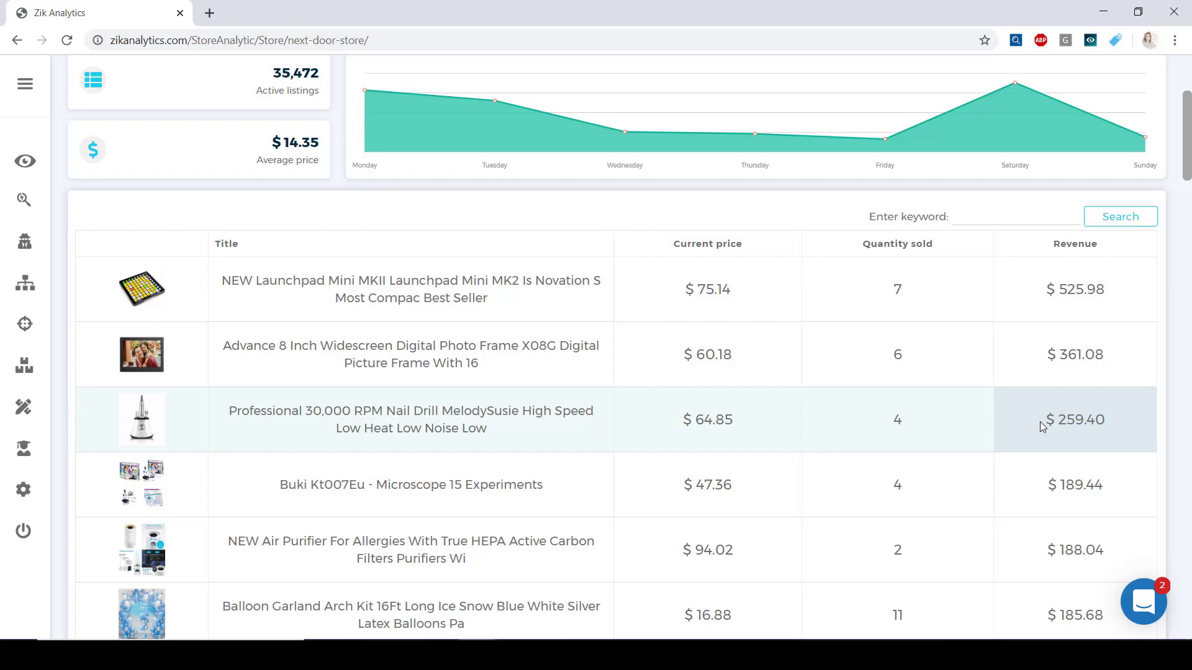
pyautogui.scroll(-2, 934, 505)
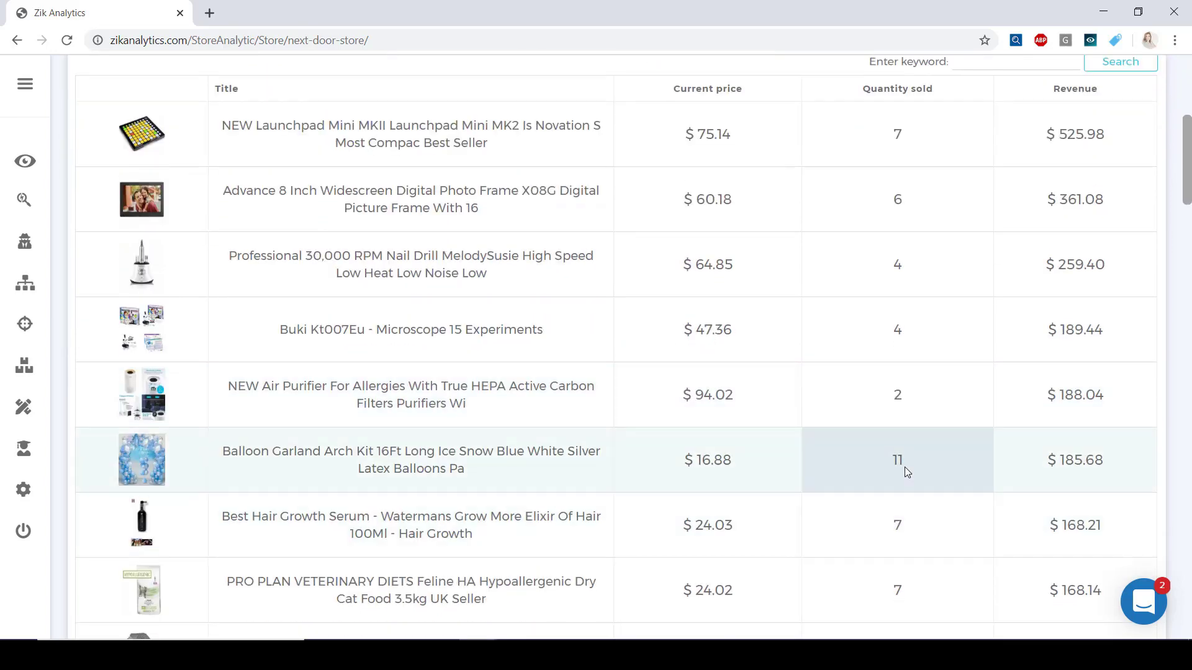